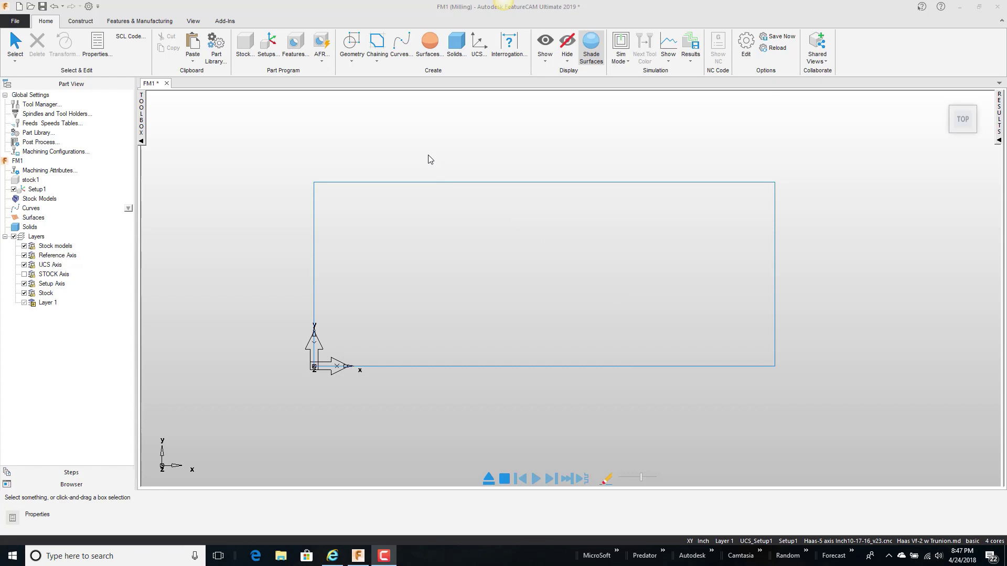
Step: Start a Text curve from Other methods and preview the TEST text on the stock
left_click(400, 52)
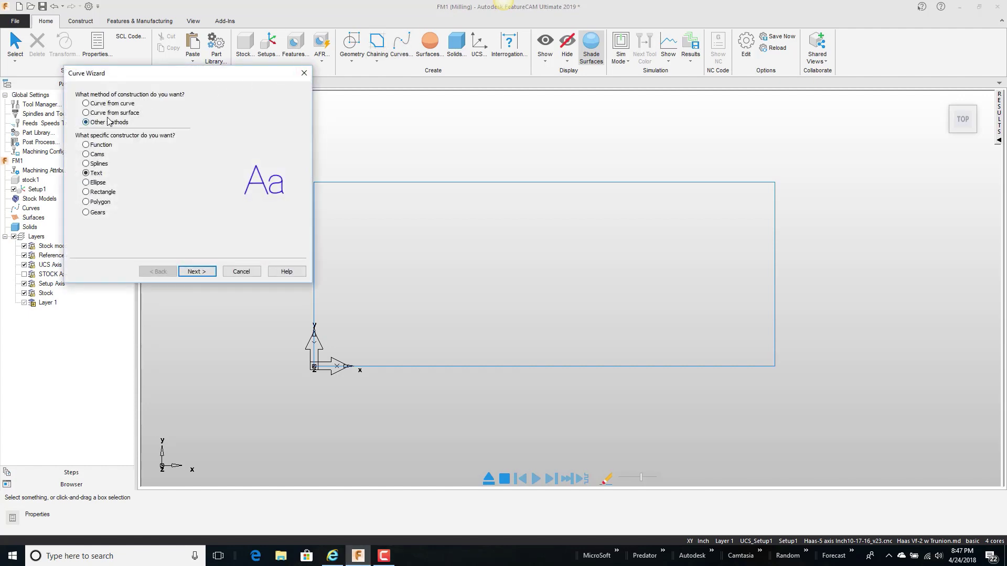
left_click(109, 122)
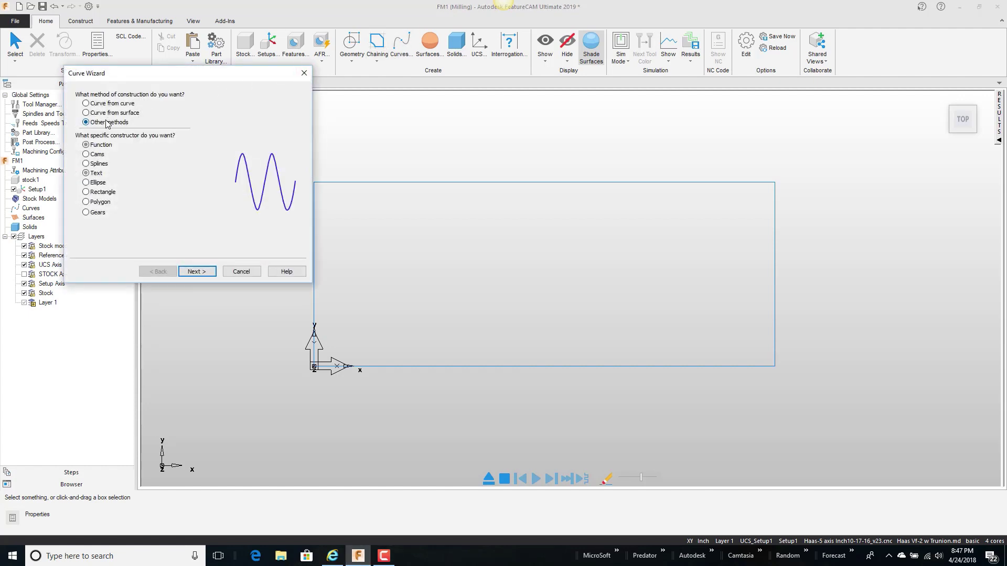
left_click(95, 175)
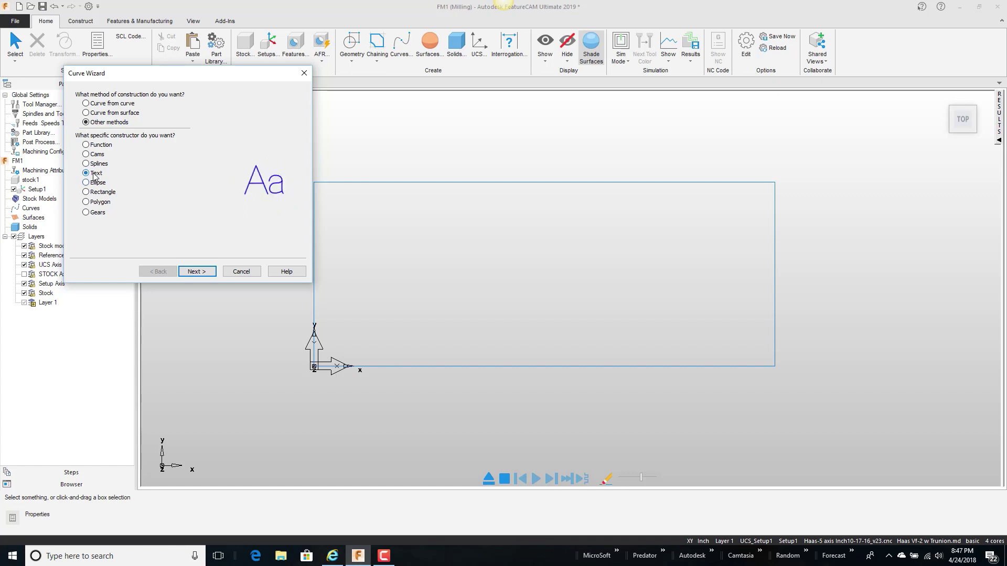
left_click(196, 271)
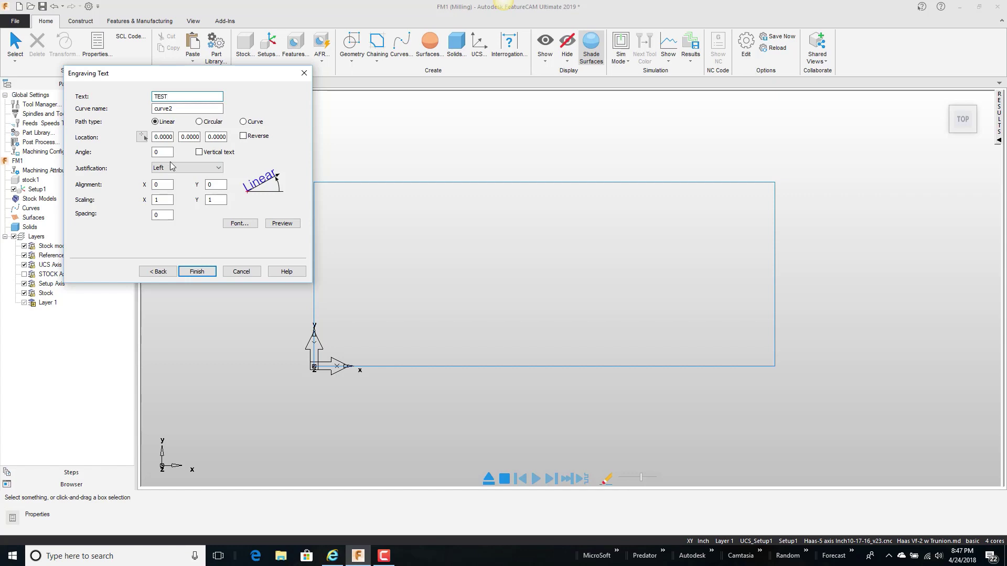
key("Tab")
left_click(279, 225)
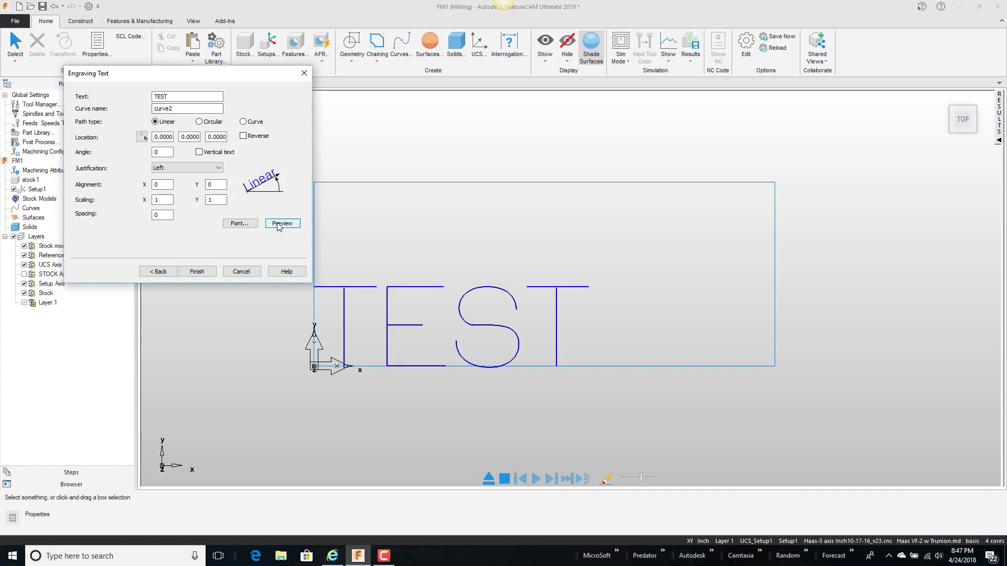
Step: Place the TEST text at X .25, Y .5 with .1 spacing and create curve2
left_click(171, 135)
double_click(167, 138)
type(".25")
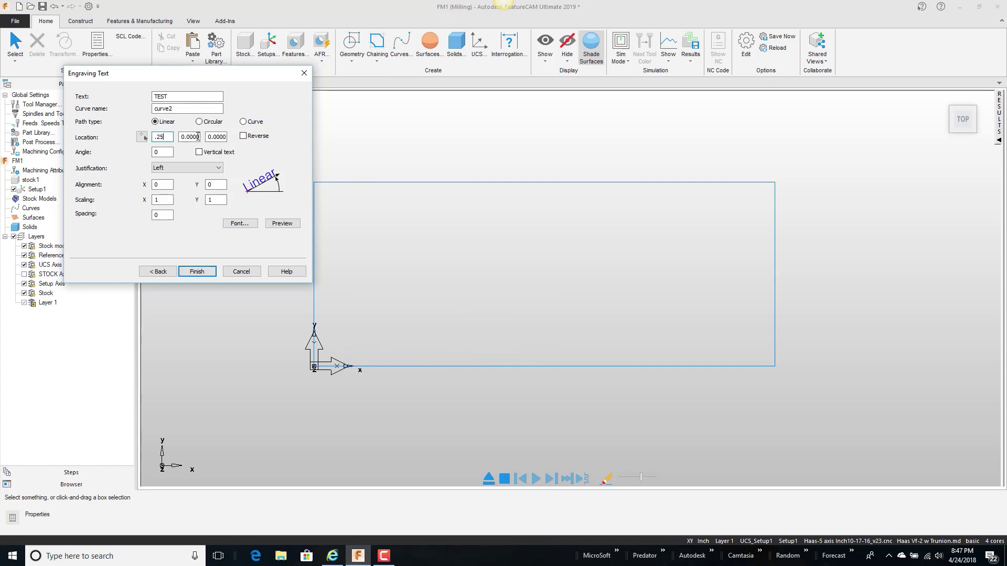
left_click(195, 136)
double_click(195, 136)
type(".5")
left_click(280, 224)
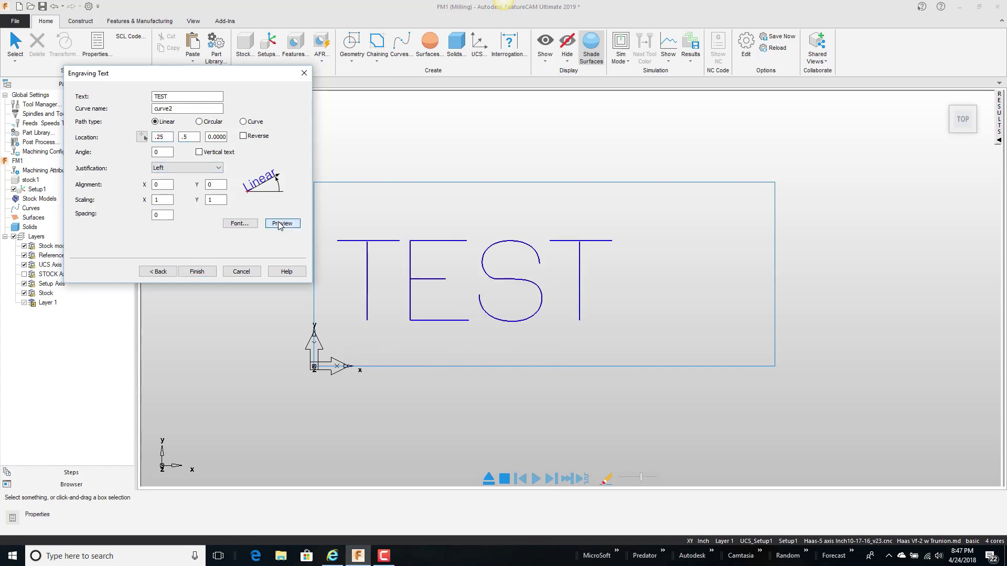
double_click(157, 215)
type(".1")
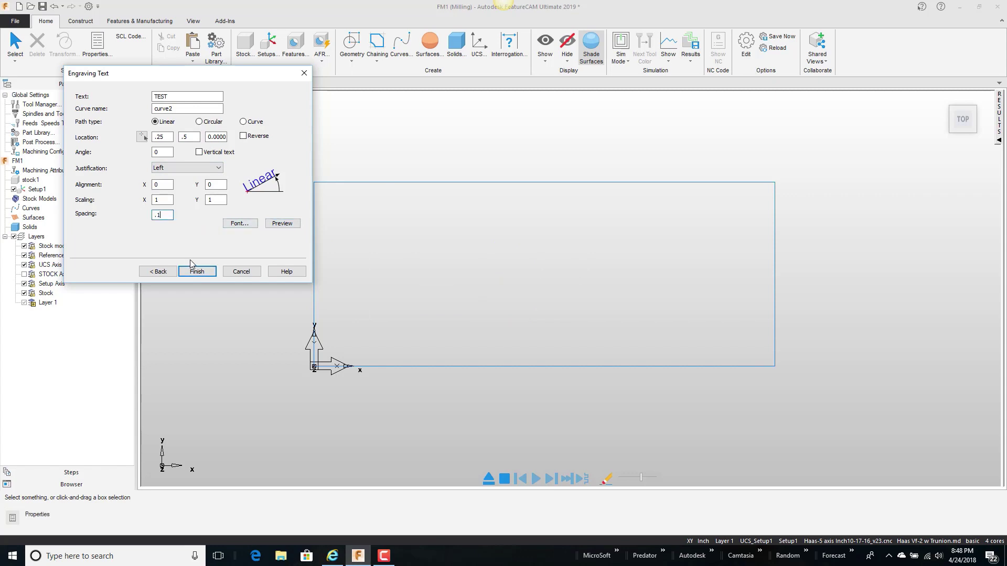
left_click(281, 223)
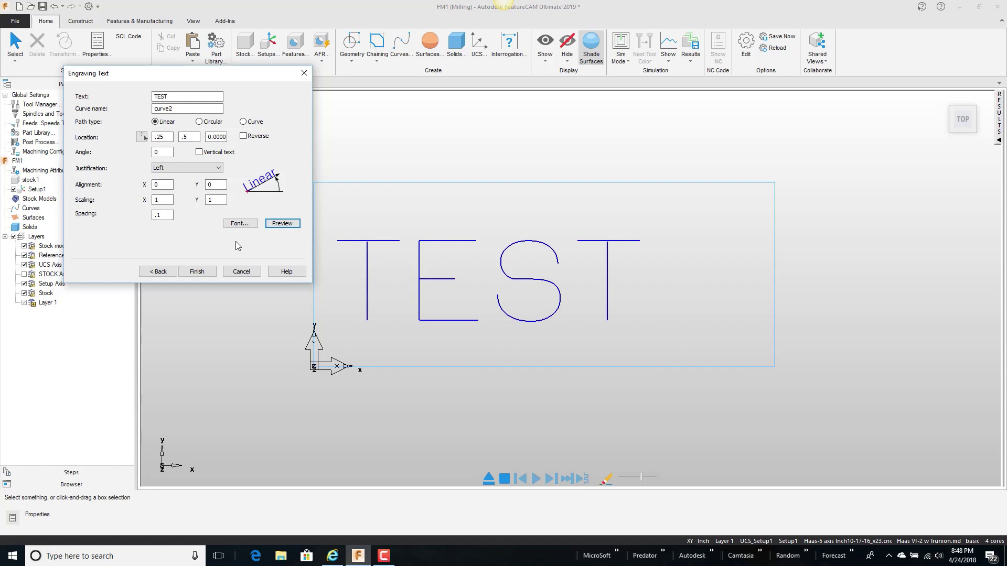
left_click(203, 272)
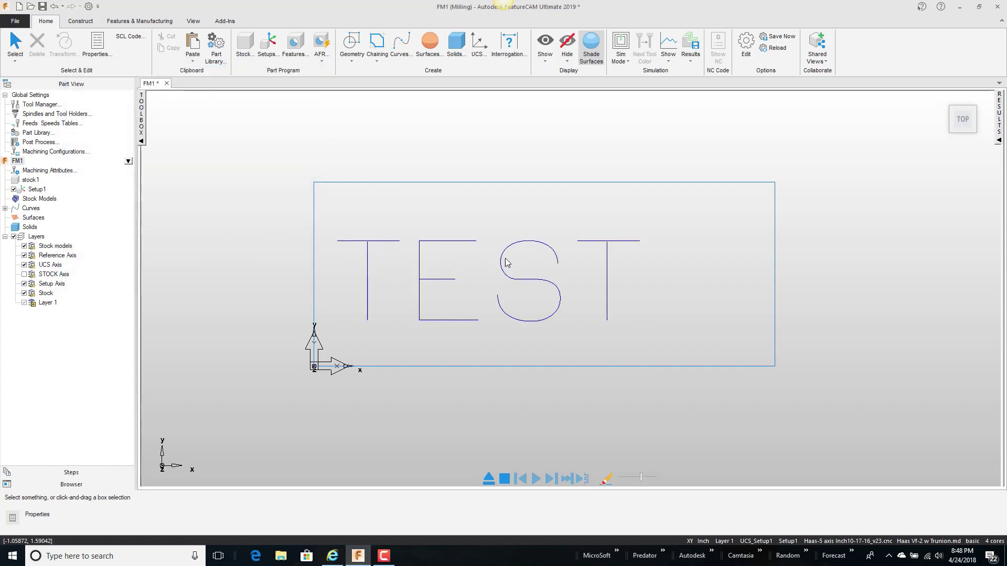
Step: Select the TEST text curve, curve2, in the viewport
left_click(454, 241)
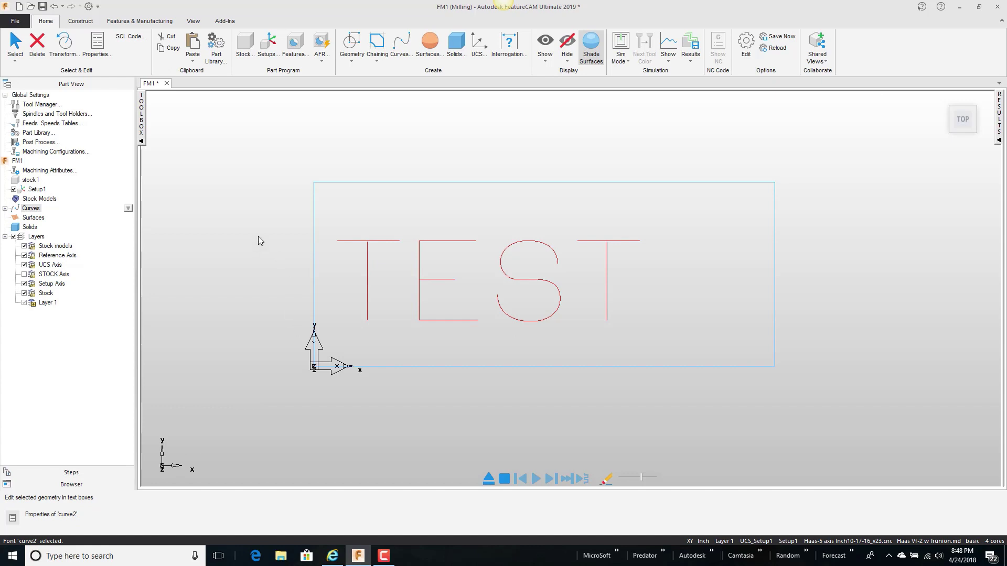
left_click(313, 154)
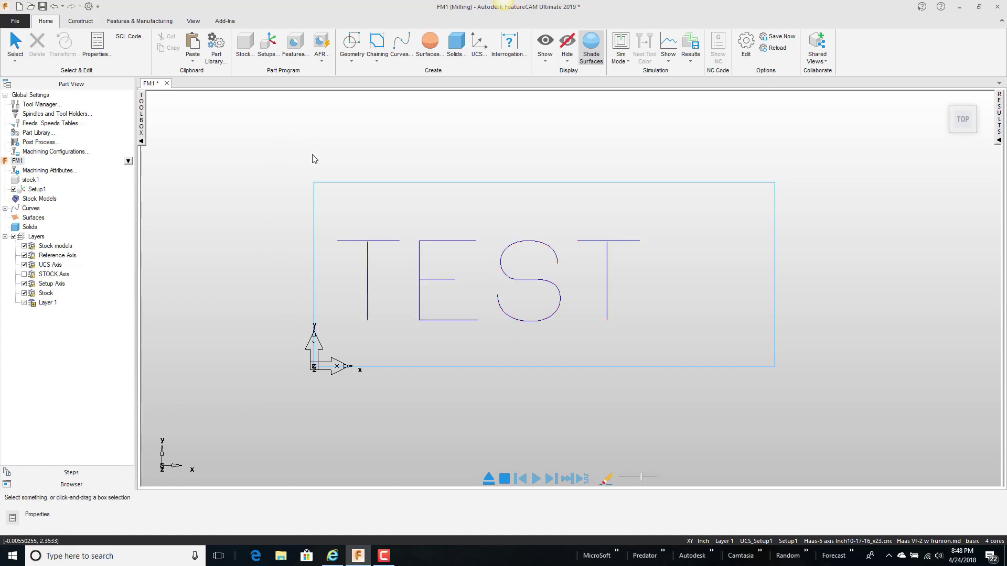
left_click(358, 242)
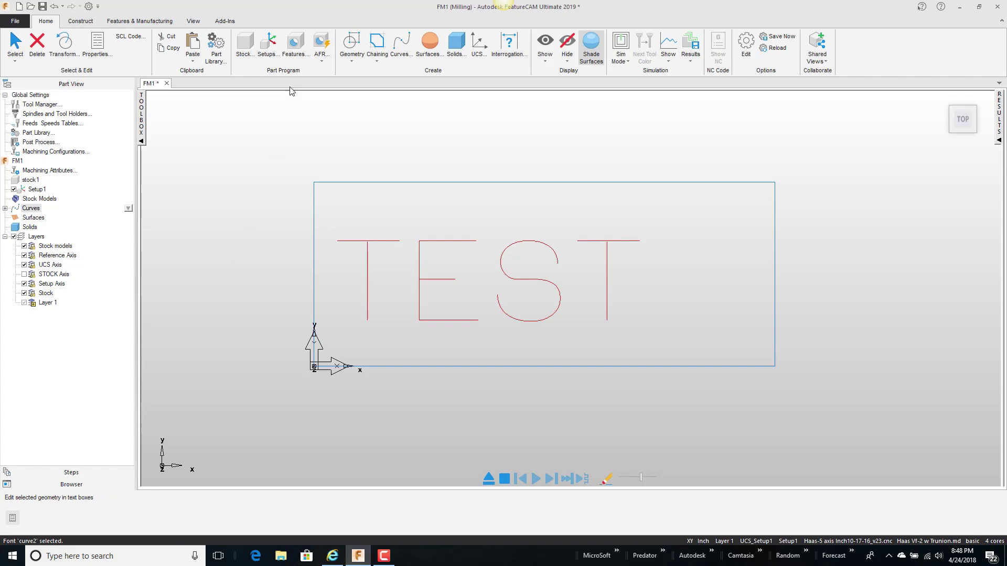
Step: Create a groove on curve2 with 0.0 offset, width .0625 and depth .02
left_click(294, 47)
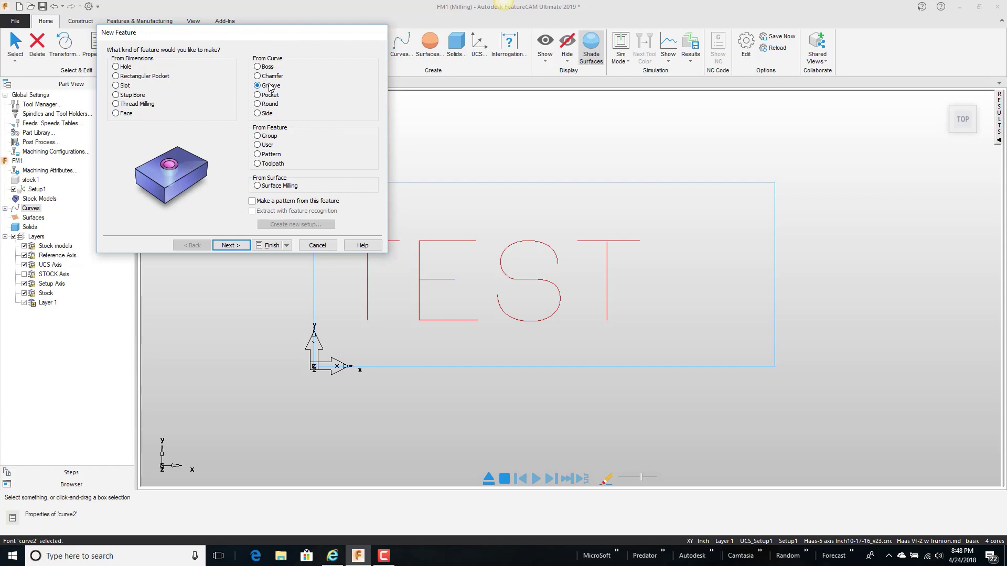
left_click(240, 248)
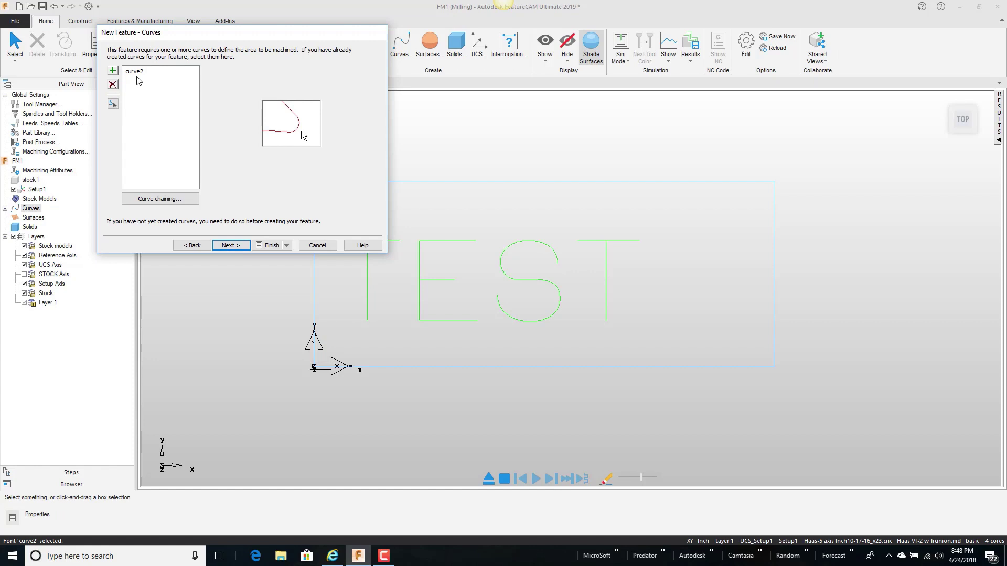
left_click(234, 249)
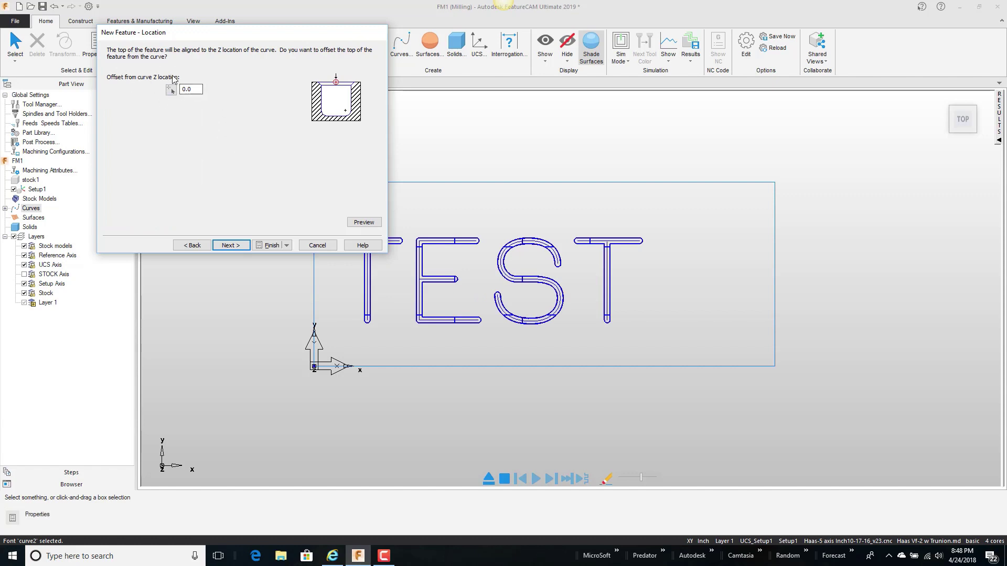
left_click(233, 246)
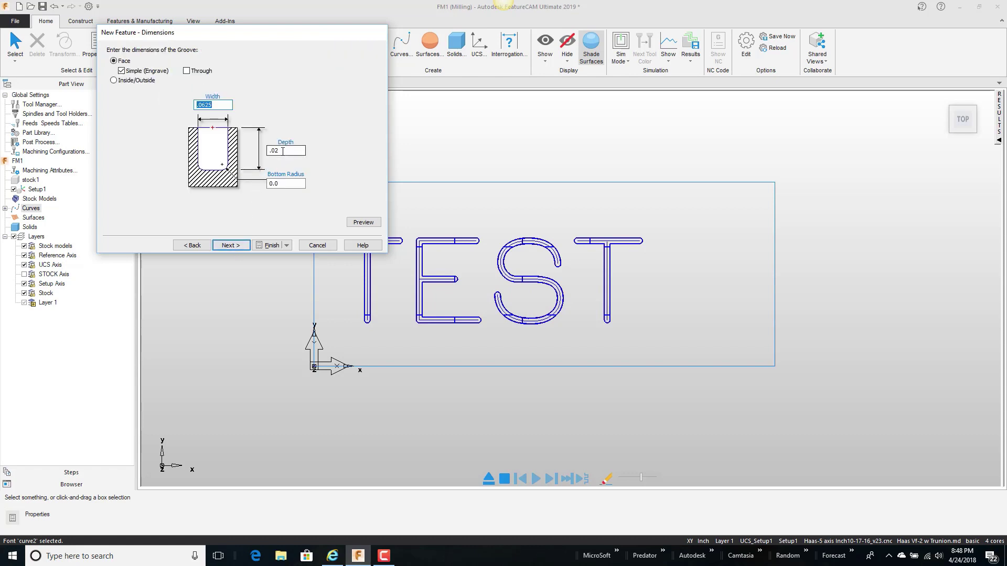
left_click(265, 151)
double_click(219, 105)
Step: Finish the groove2 feature after reviewing the slot operation's available cutting tools
left_click(274, 246)
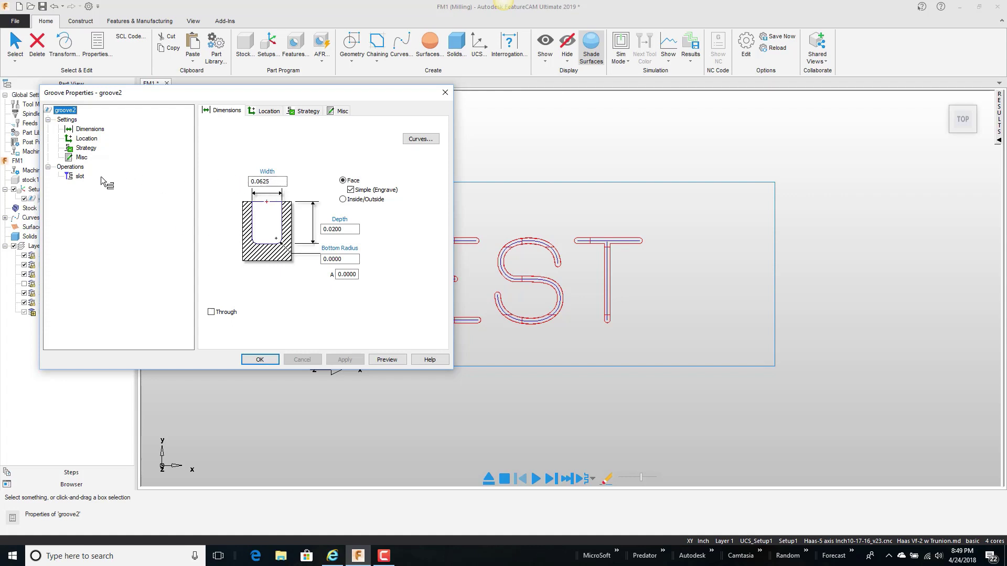
left_click(80, 176)
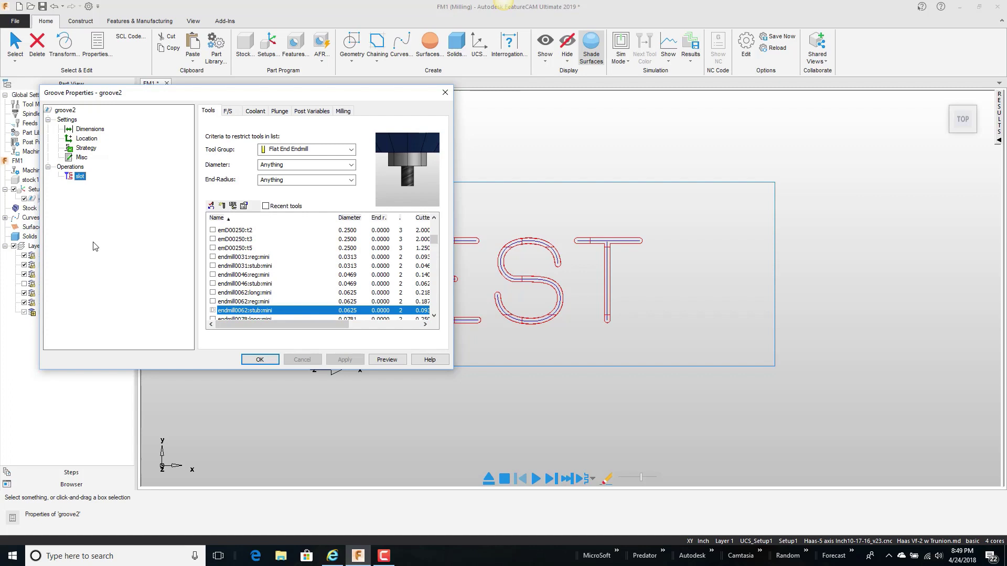
left_click(210, 113)
left_click(268, 361)
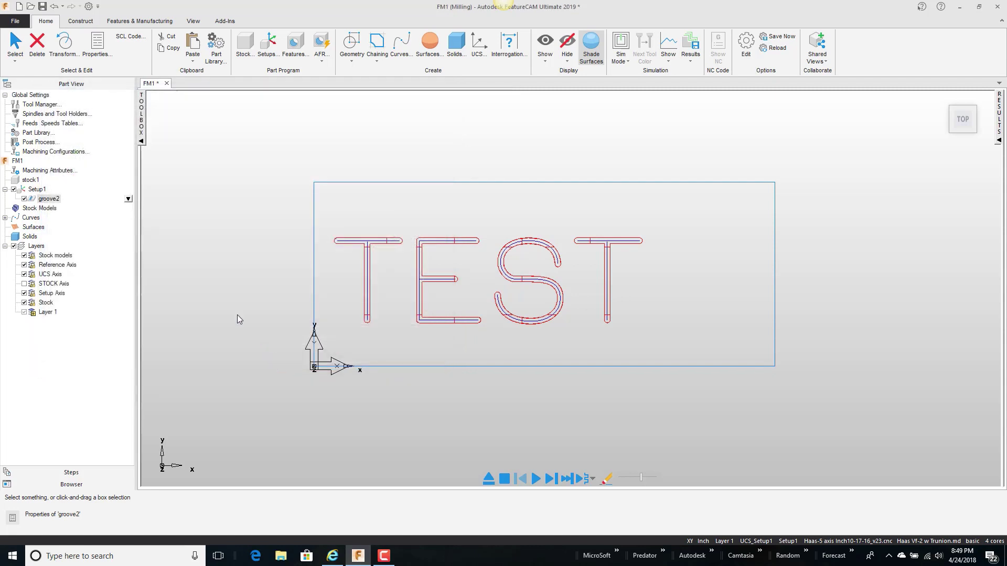
Step: Change groove2's width to 0.125 and apply it
double_click(56, 202)
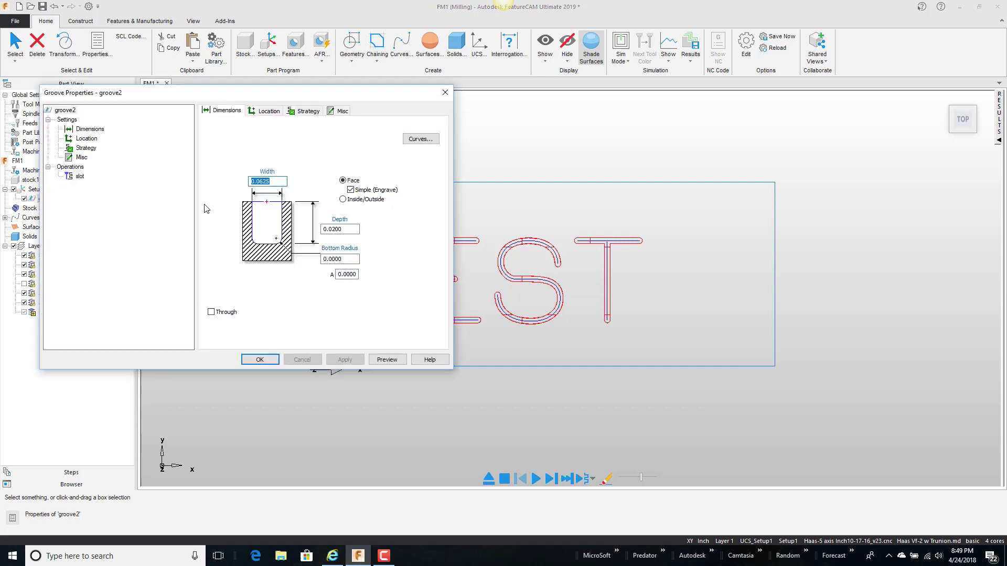
type(".125")
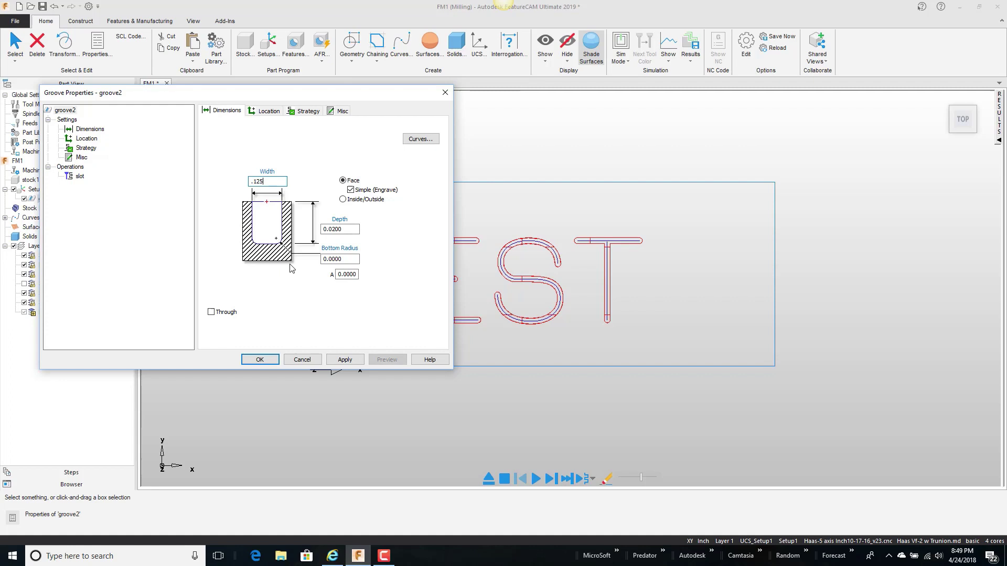
left_click(345, 359)
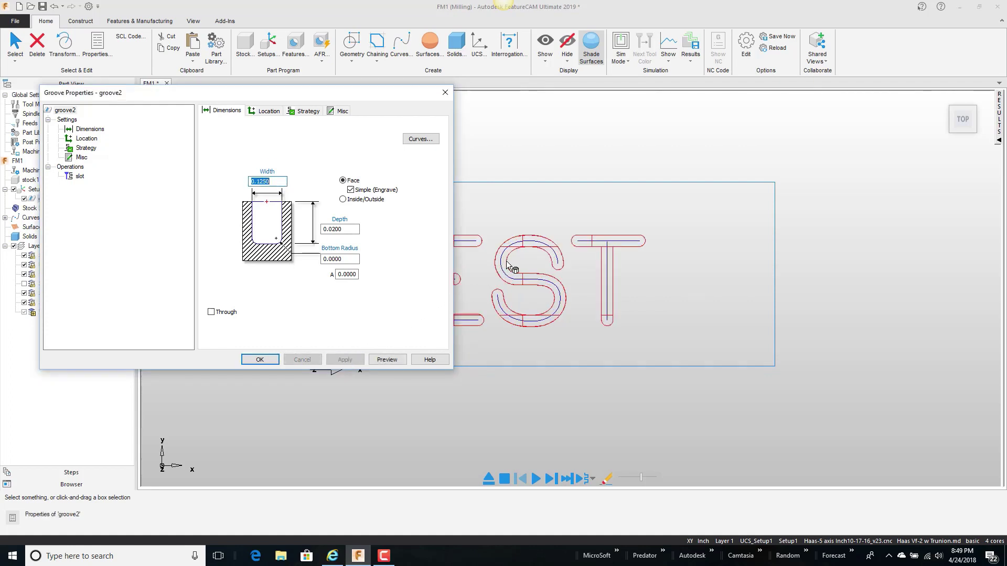
left_click(80, 177)
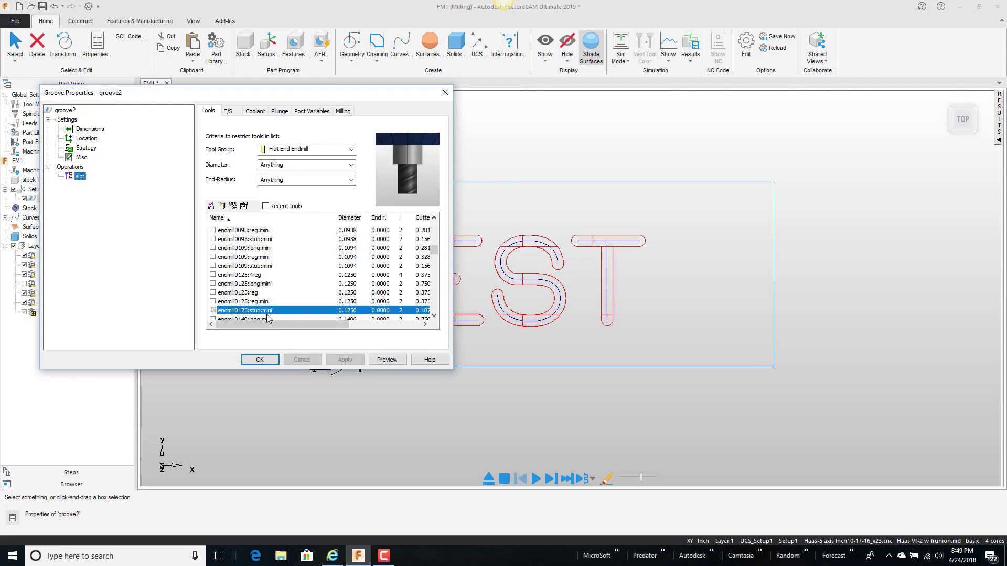
Step: Switch to isometric view and begin single-stepping the groove2 toolpath simulation
left_click(260, 359)
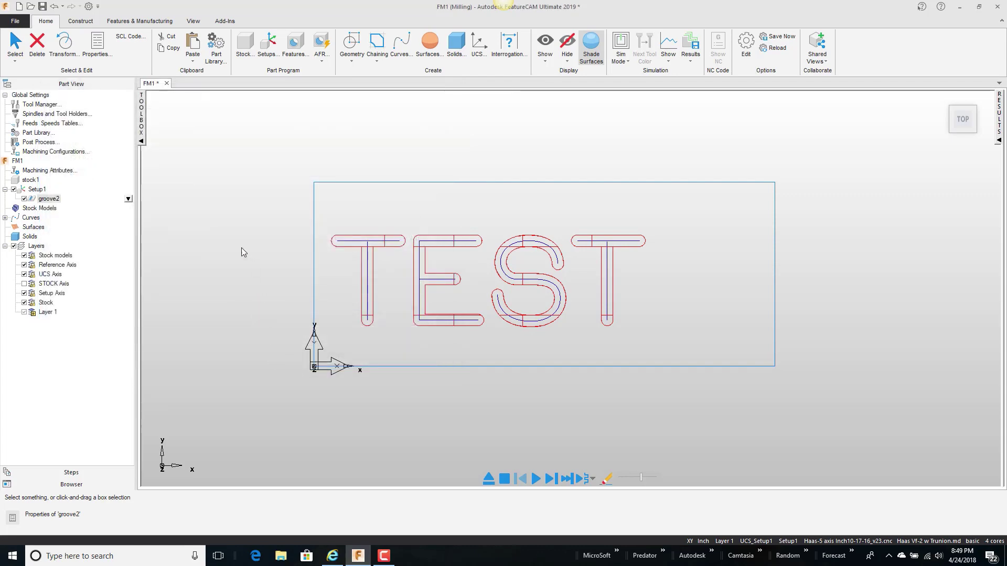
right_click(222, 235)
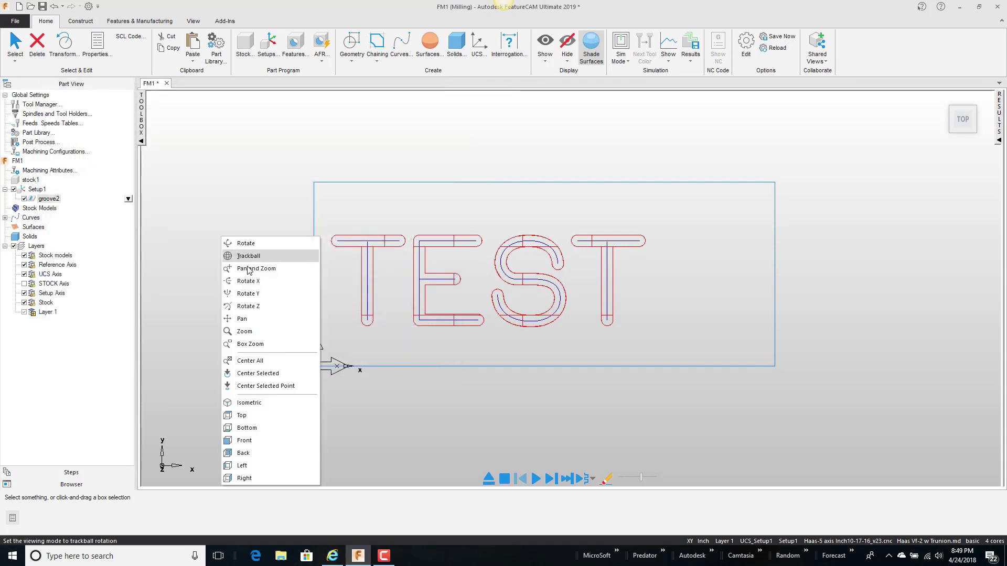
left_click(263, 403)
scroll(499, 358, "up", 3)
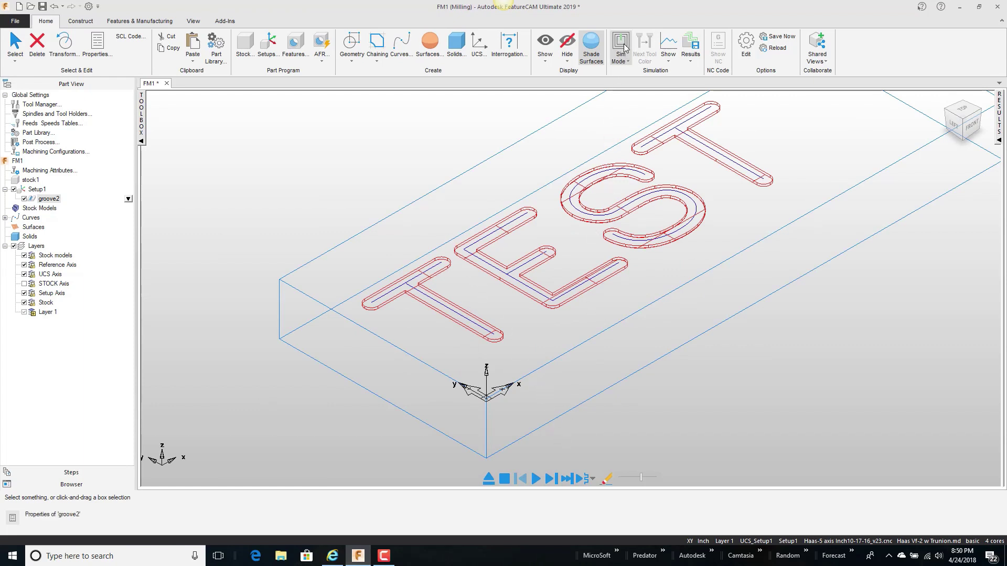
left_click(550, 479)
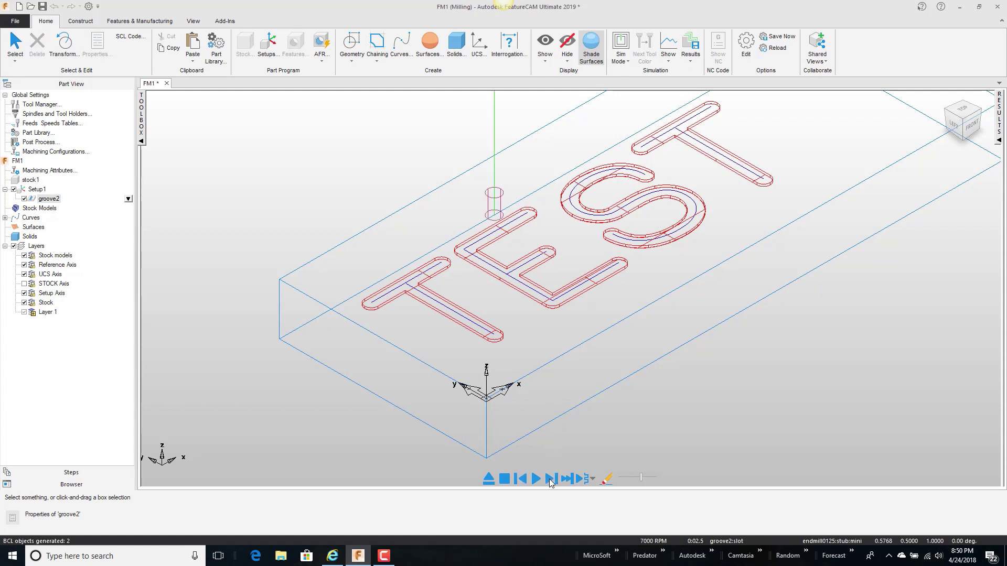
left_click(550, 480)
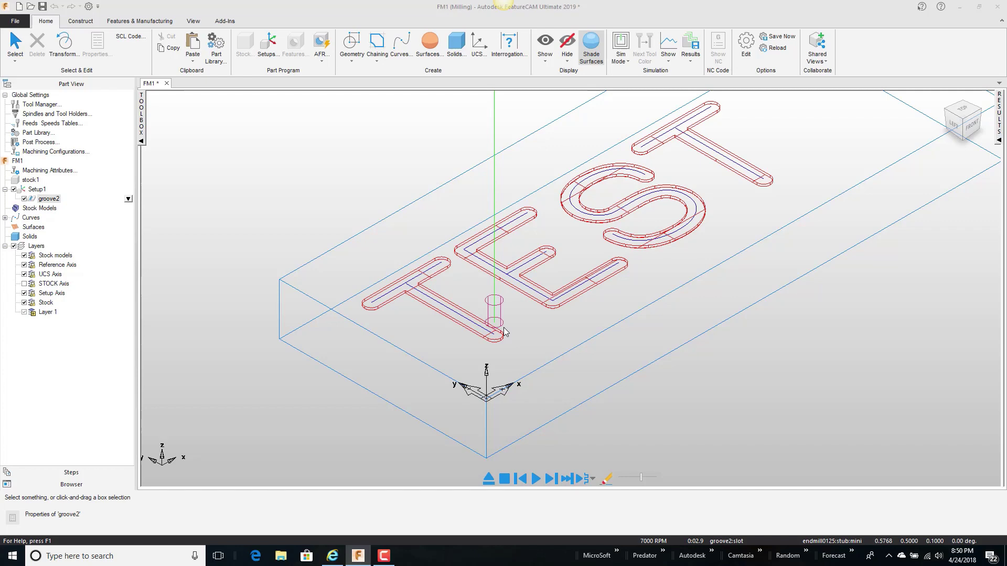
Step: Switch to front view and step the simulation as the tool plunges
right_click(354, 185)
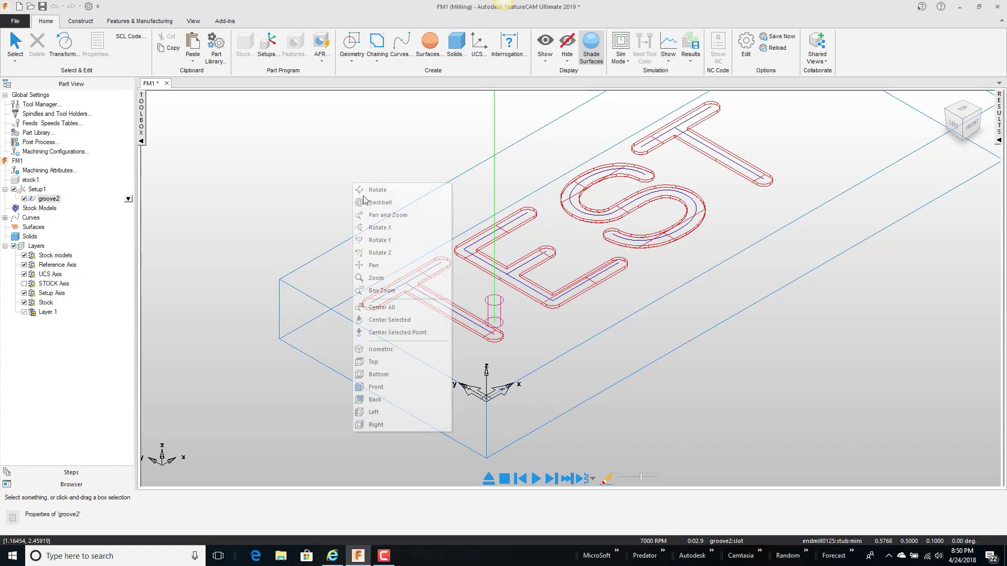
left_click(400, 387)
scroll(430, 269, "up", 6)
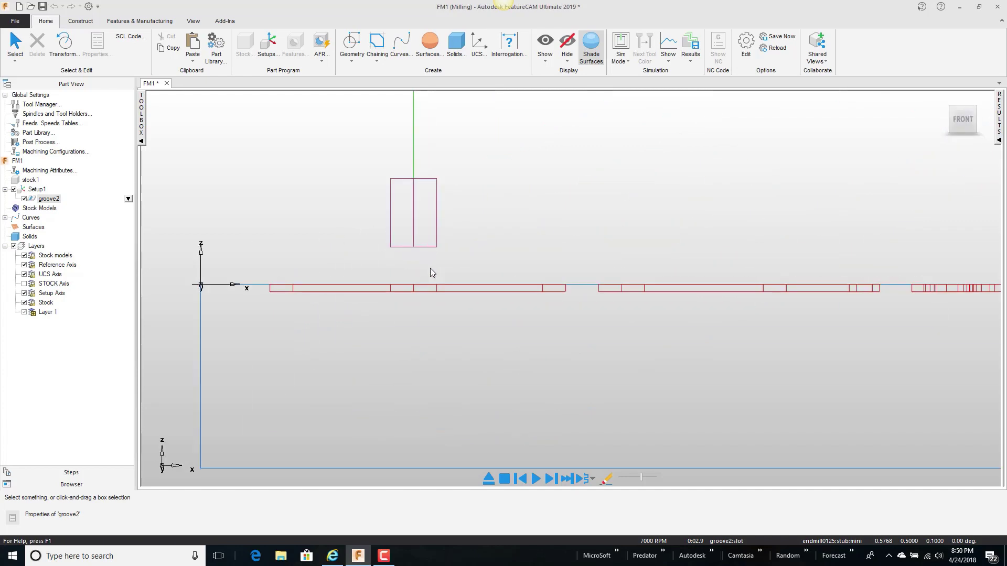
left_click(551, 478)
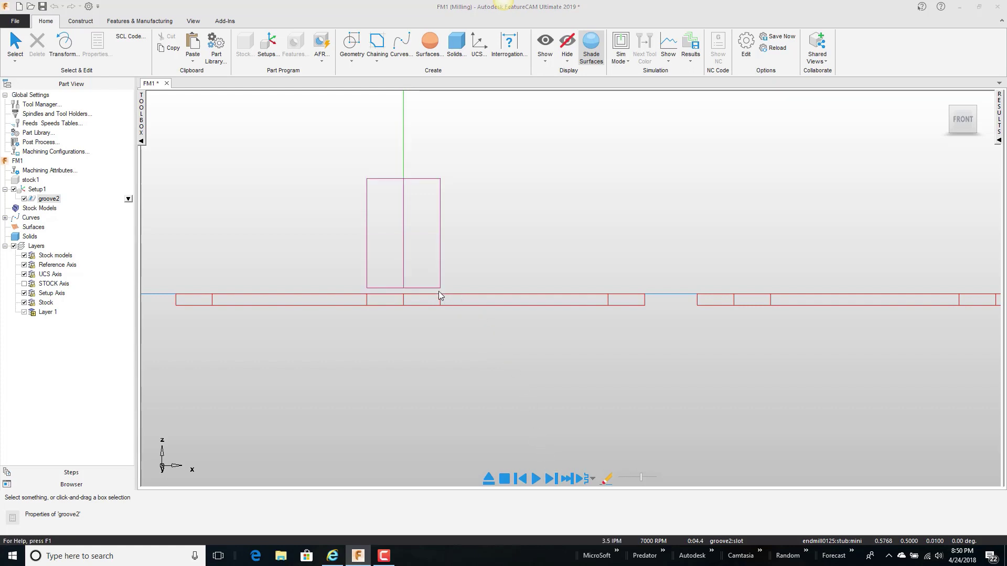
scroll(489, 251, "down", 5)
middle_click_drag(490, 252, 591, 320)
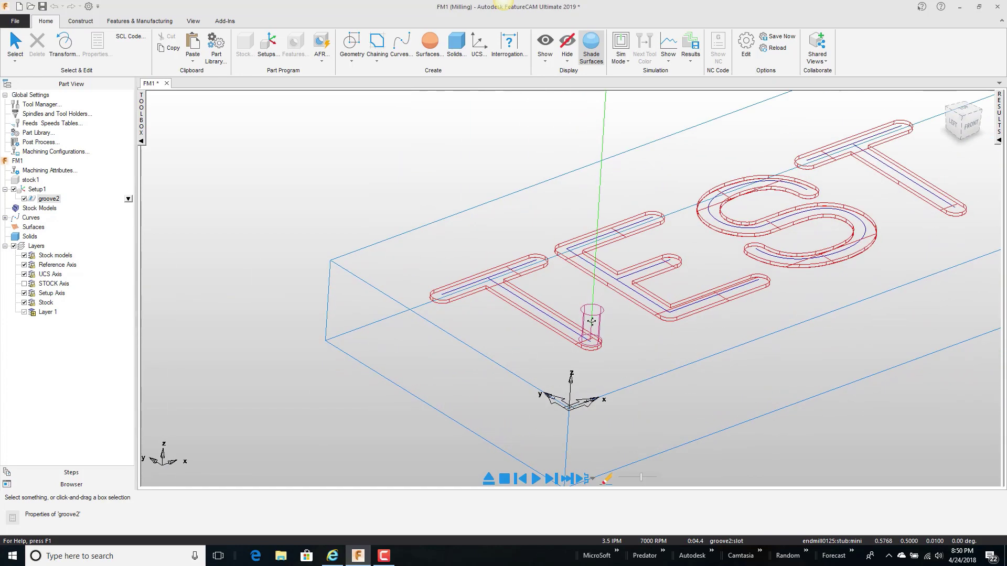
scroll(611, 346, "up", 6)
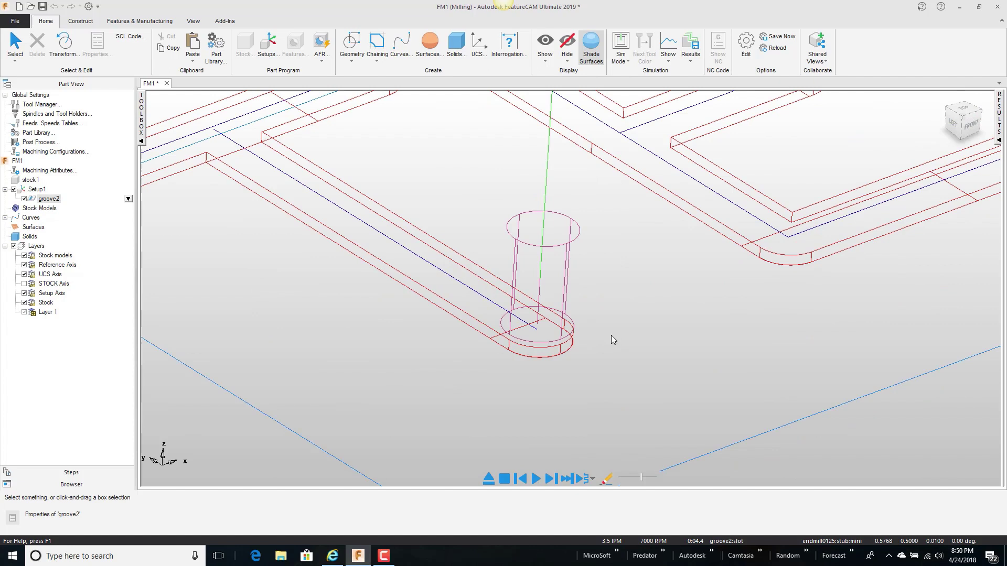
left_click(550, 479)
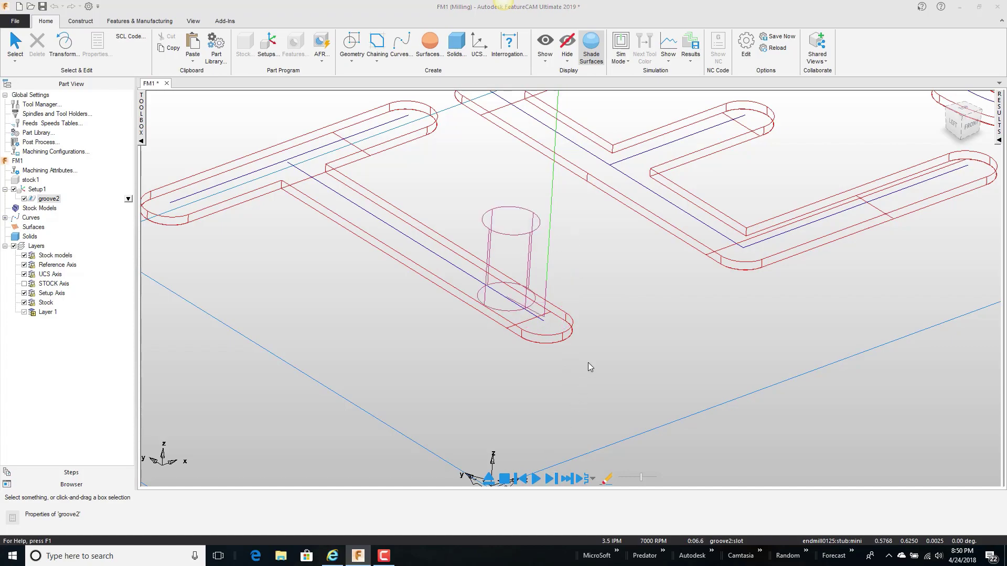
Step: Step the endmill along the T slots, then stop the simulation
middle_click_drag(590, 367, 611, 342)
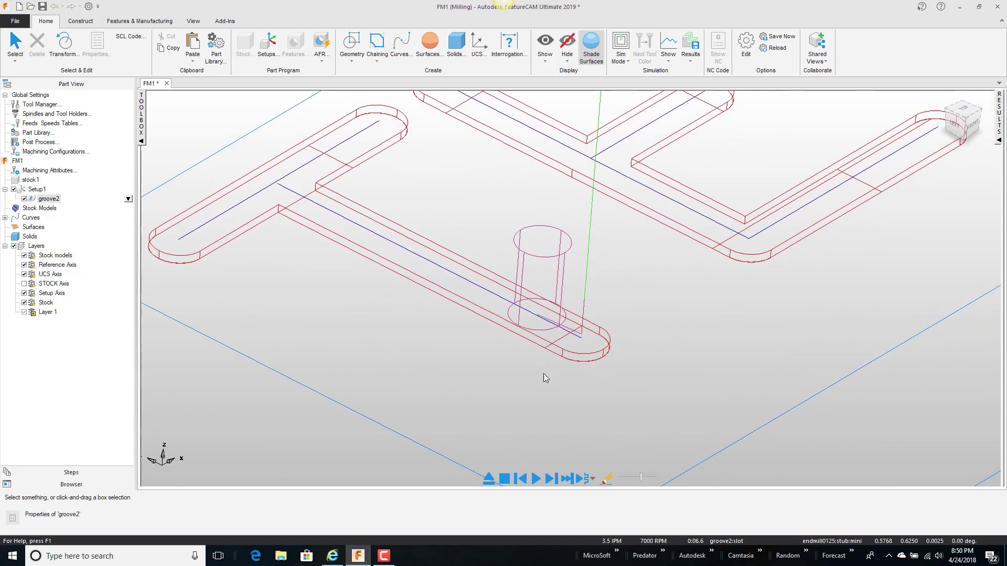
left_click(551, 479)
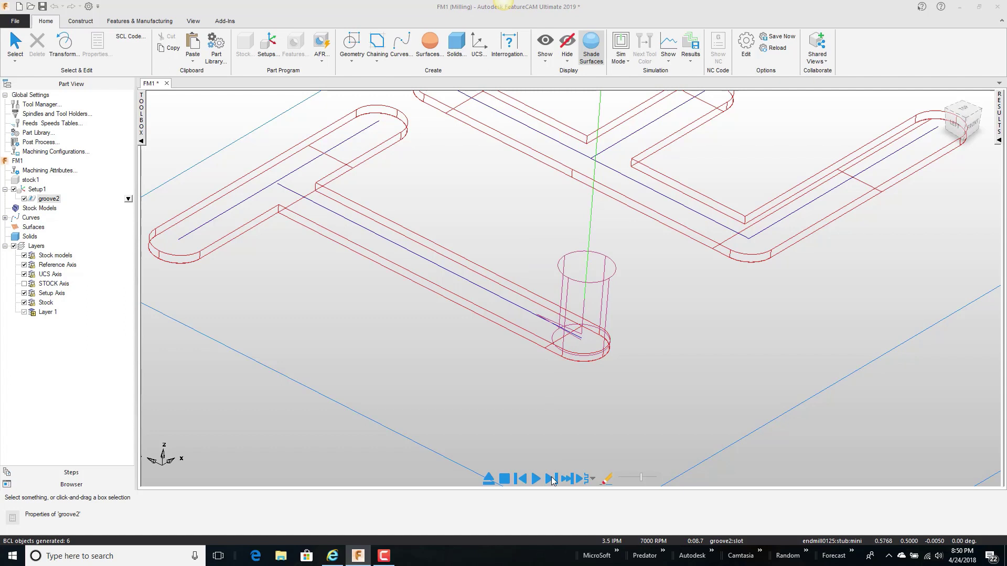
left_click(551, 479)
left_click(550, 478)
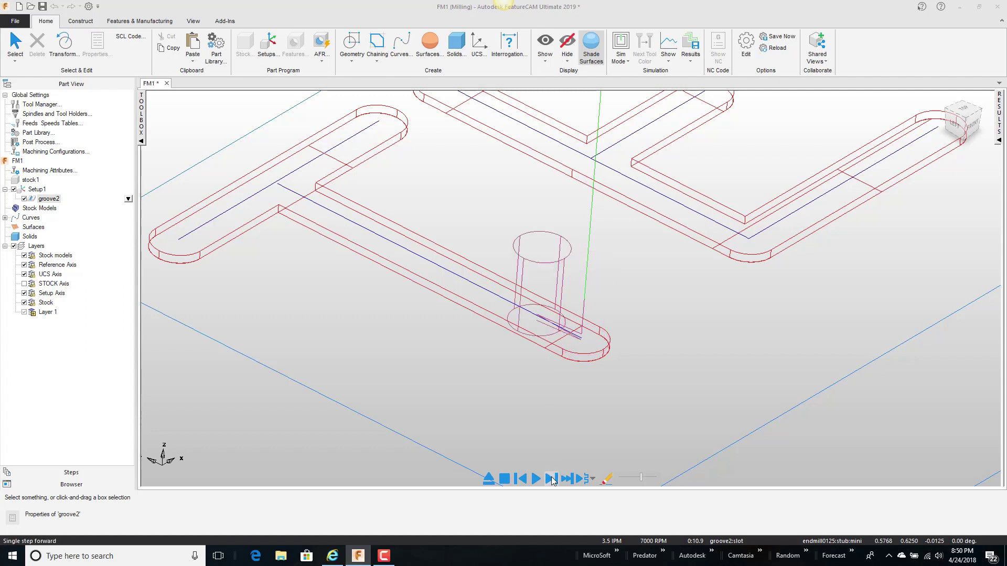
left_click(551, 478)
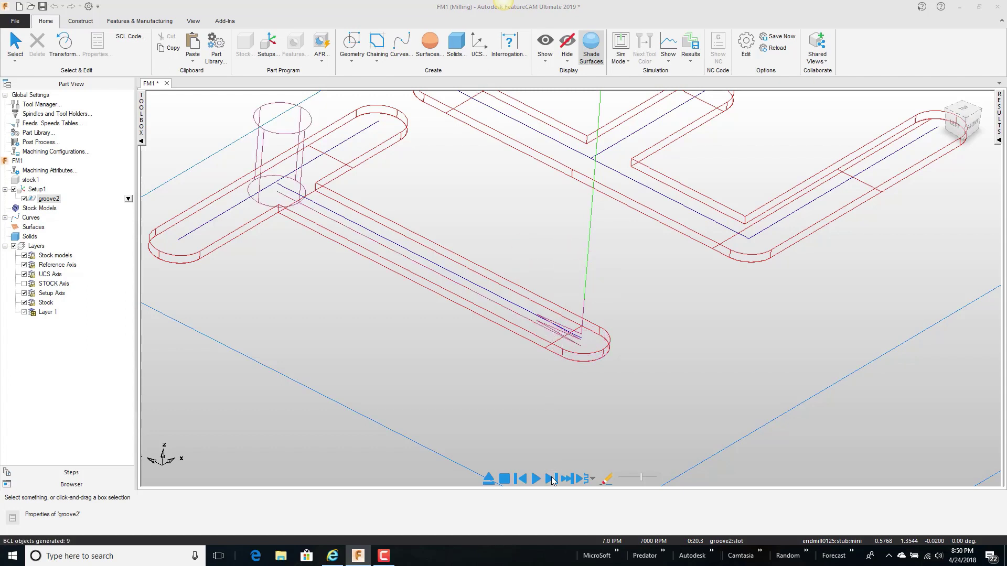
left_click(551, 479)
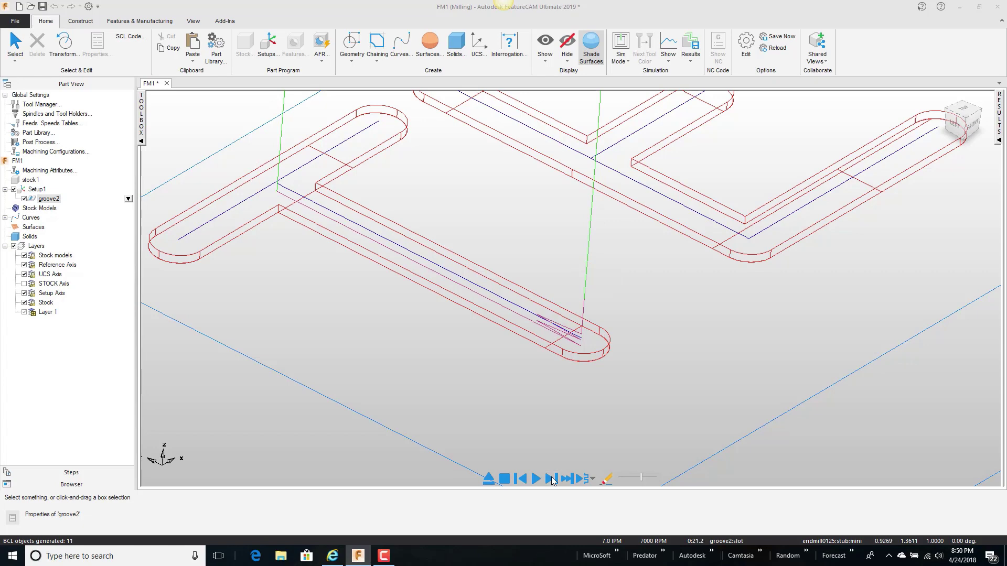
left_click(551, 479)
left_click(551, 478)
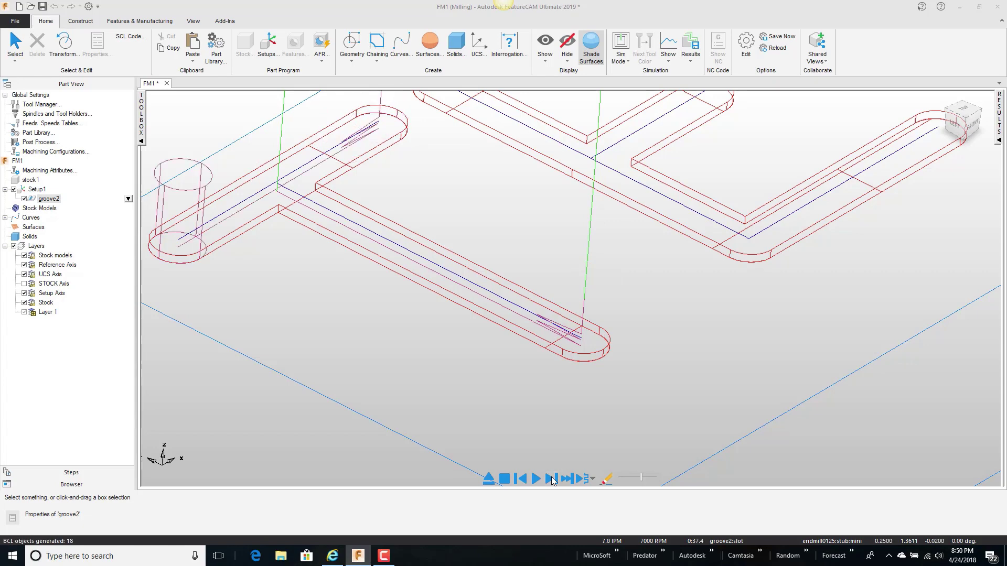
left_click(551, 479)
scroll(577, 388, "down", 3)
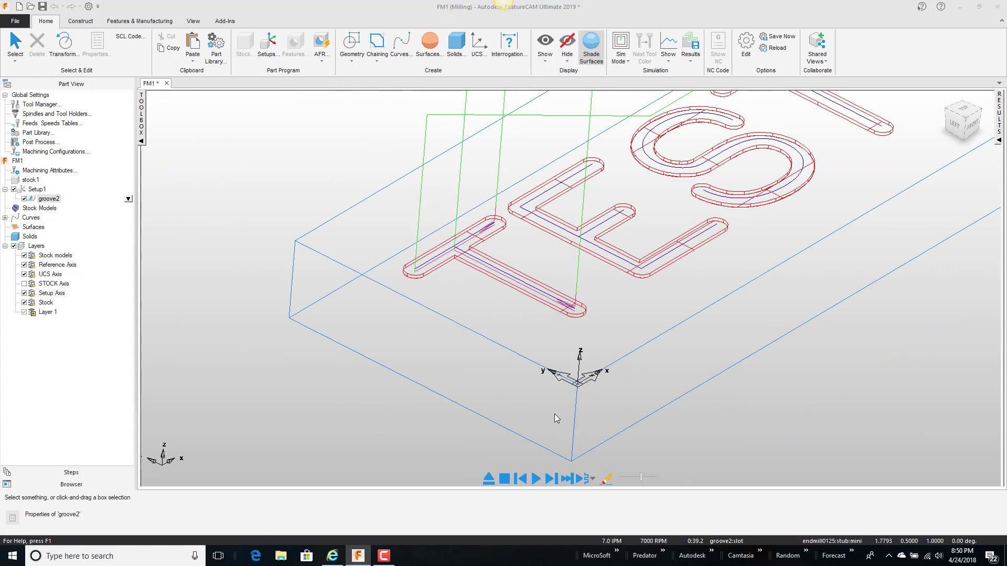
left_click(501, 479)
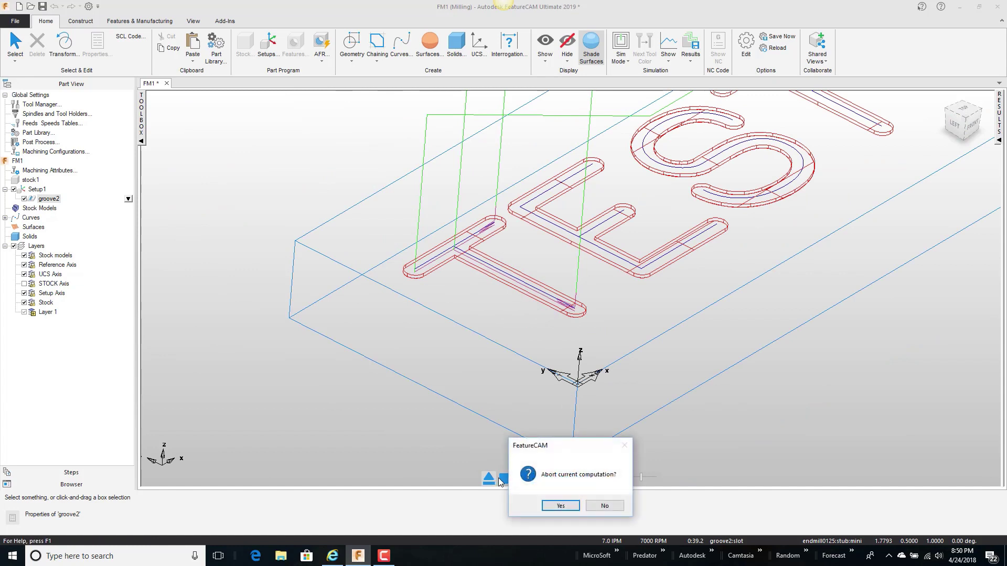
Step: Set groove2's slot maximum ramp angle from 5 to 0 on the Plunge tab
left_click(560, 506)
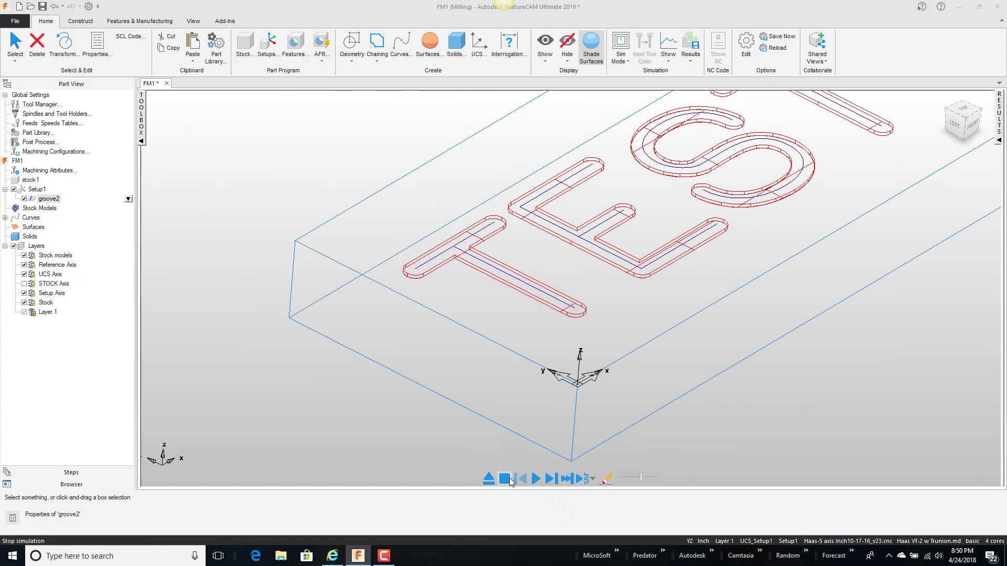
left_click(57, 200)
double_click(58, 202)
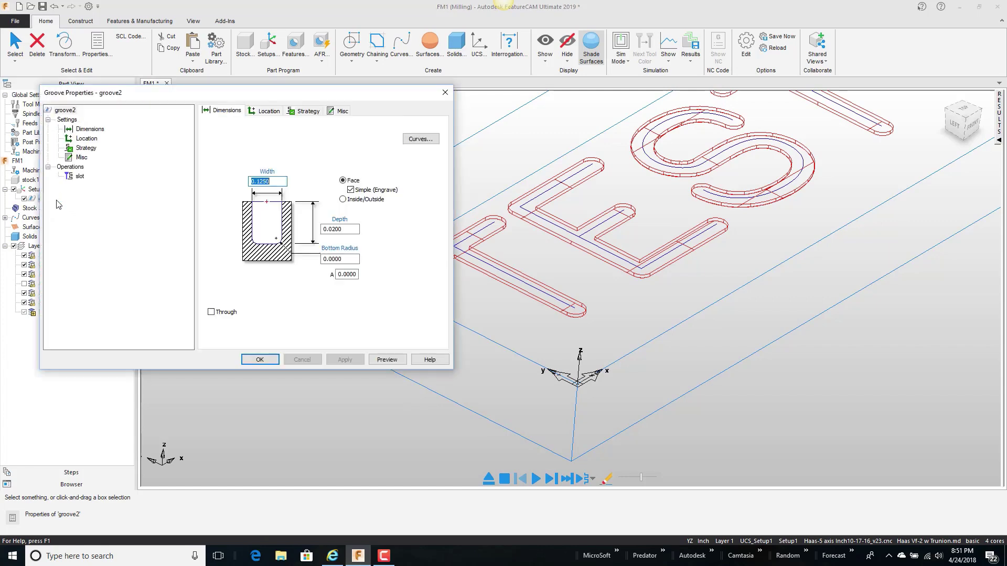
left_click(79, 177)
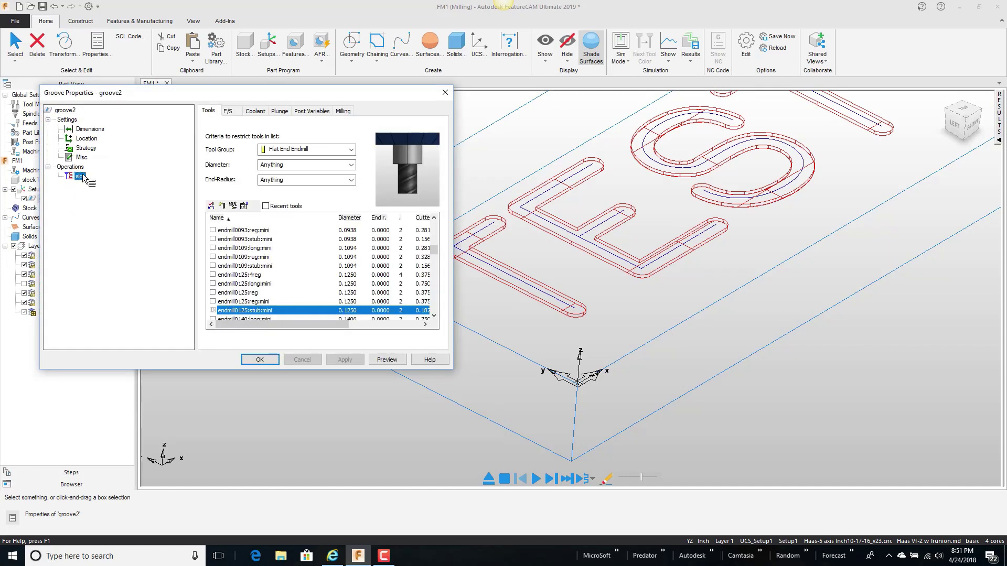
left_click(280, 110)
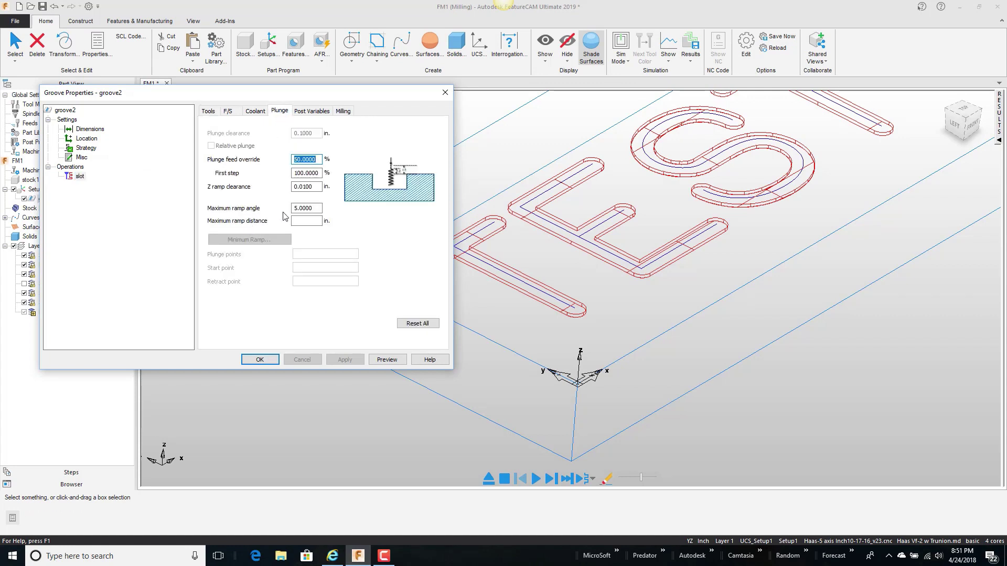
left_click(297, 206)
left_click_drag(297, 207, 269, 204)
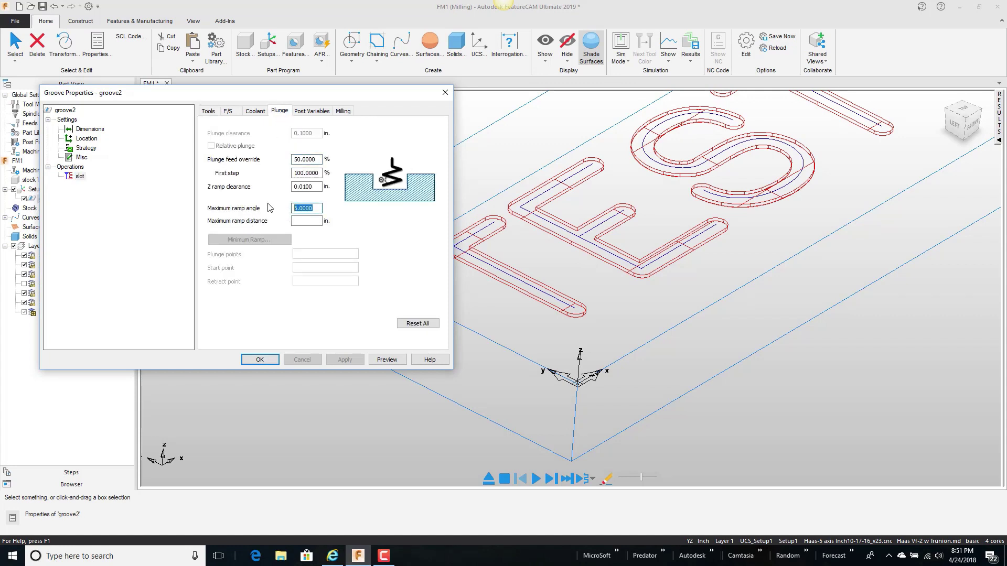
type("0")
left_click(340, 359)
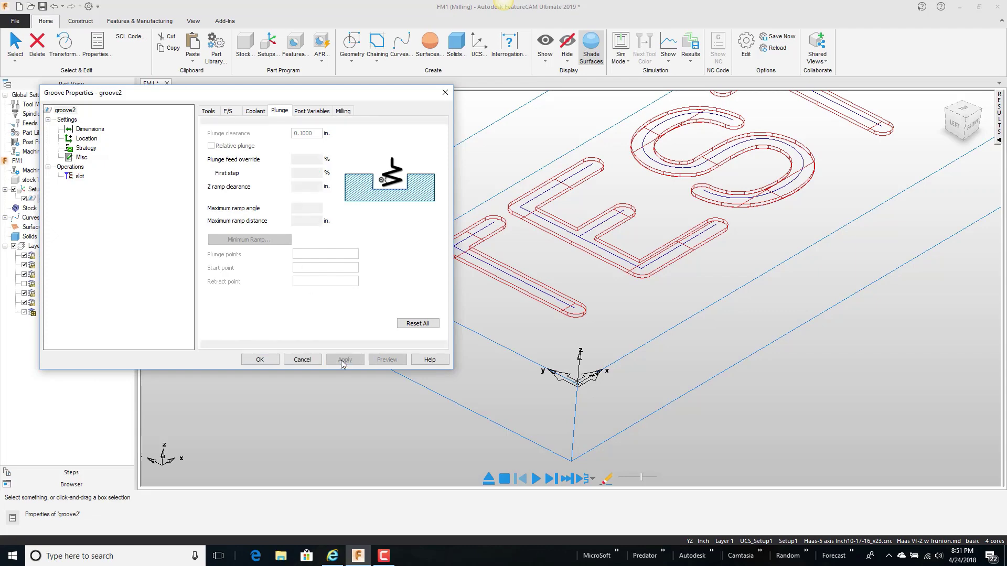
Step: Single-step the straight plunge into the T groove four times, then abort
left_click(386, 359)
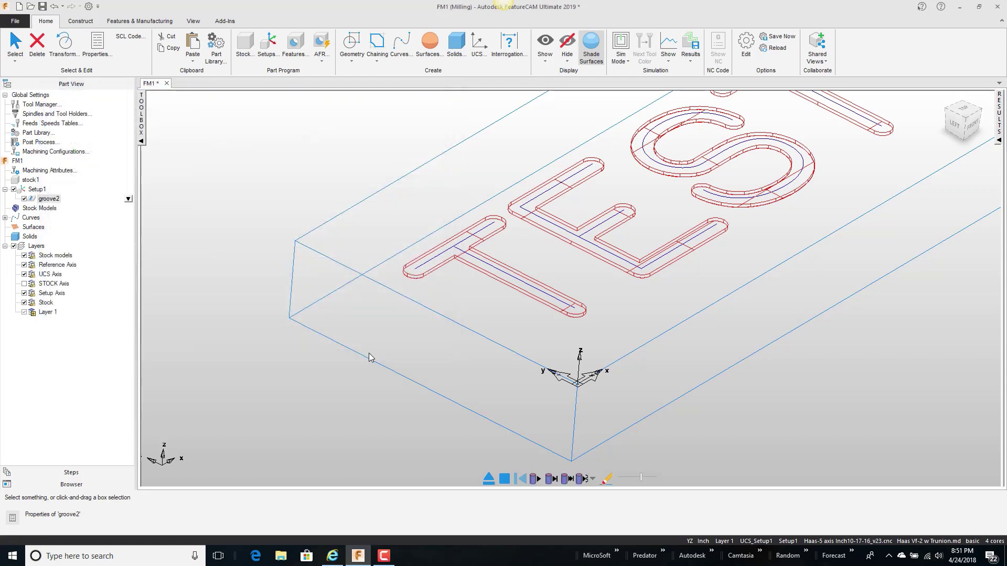
left_click(550, 479)
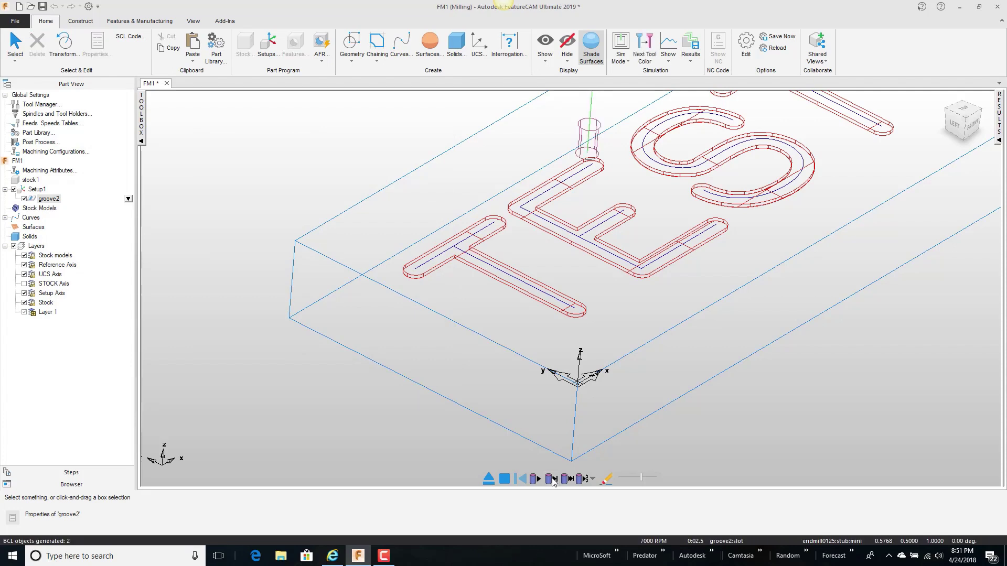
left_click(551, 479)
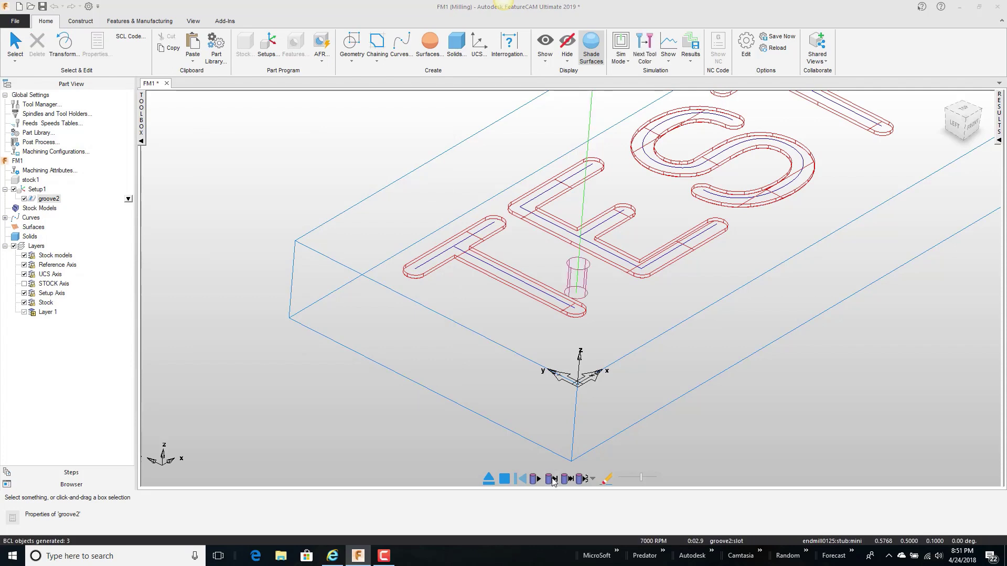
left_click(550, 479)
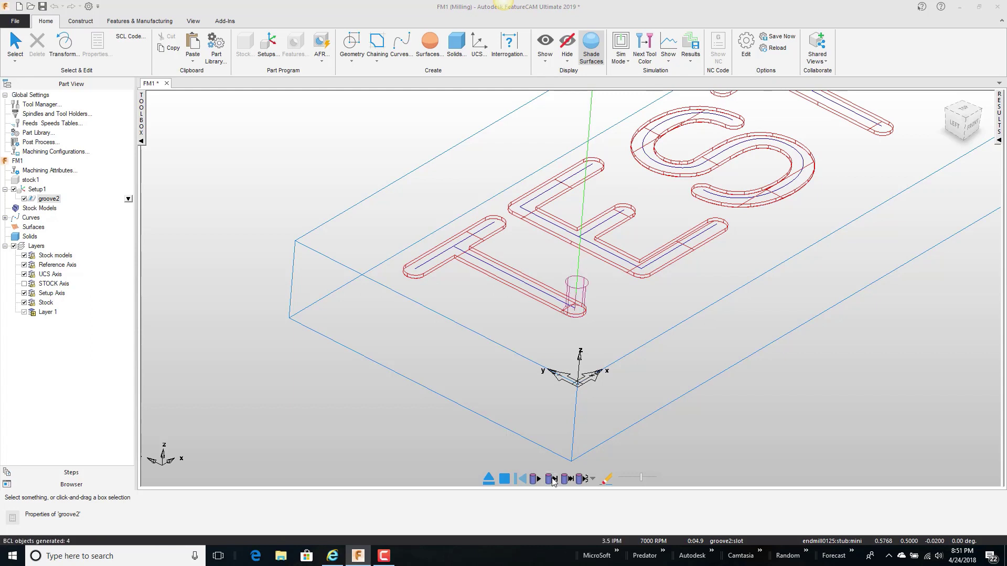
left_click(550, 479)
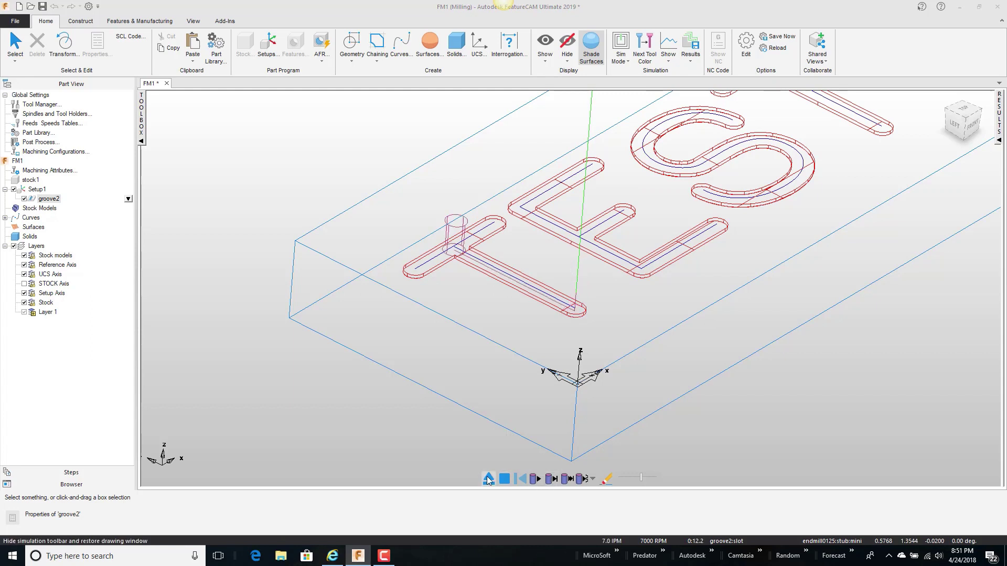
left_click(488, 479)
left_click(560, 505)
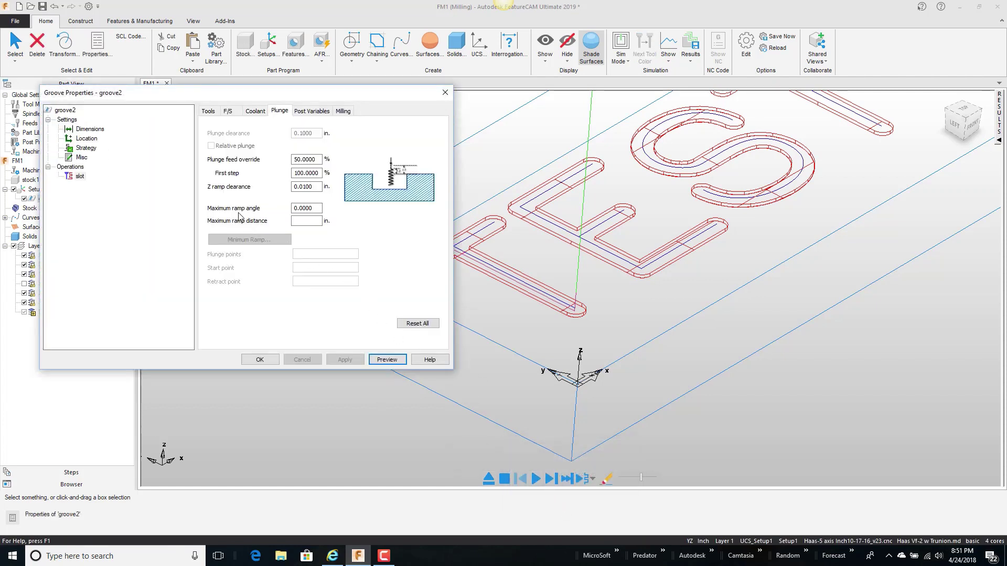
Step: Set groove2's width to 0.1875 on the Dimensions page and apply
left_click(102, 133)
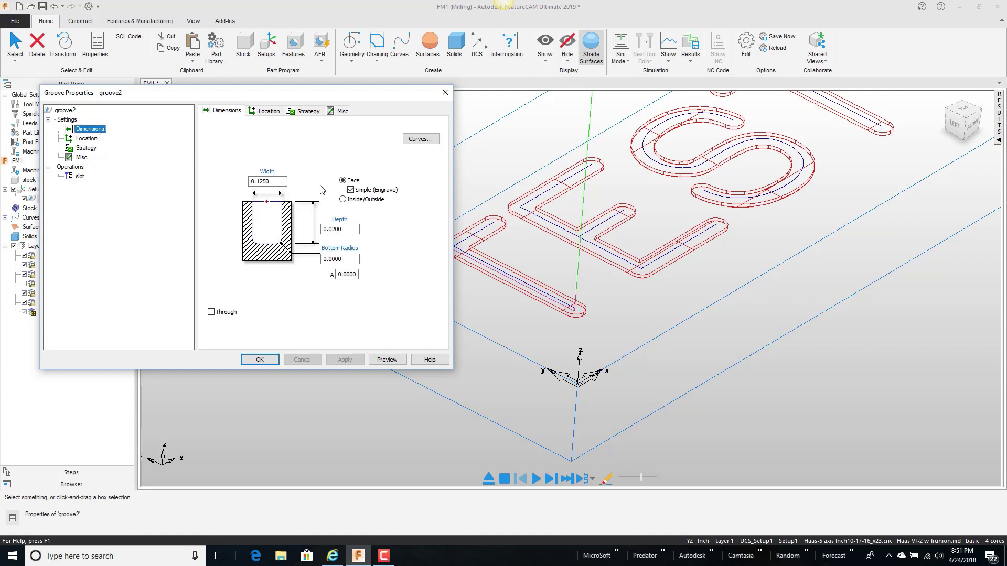
left_click(271, 181)
double_click(272, 181)
type(".")
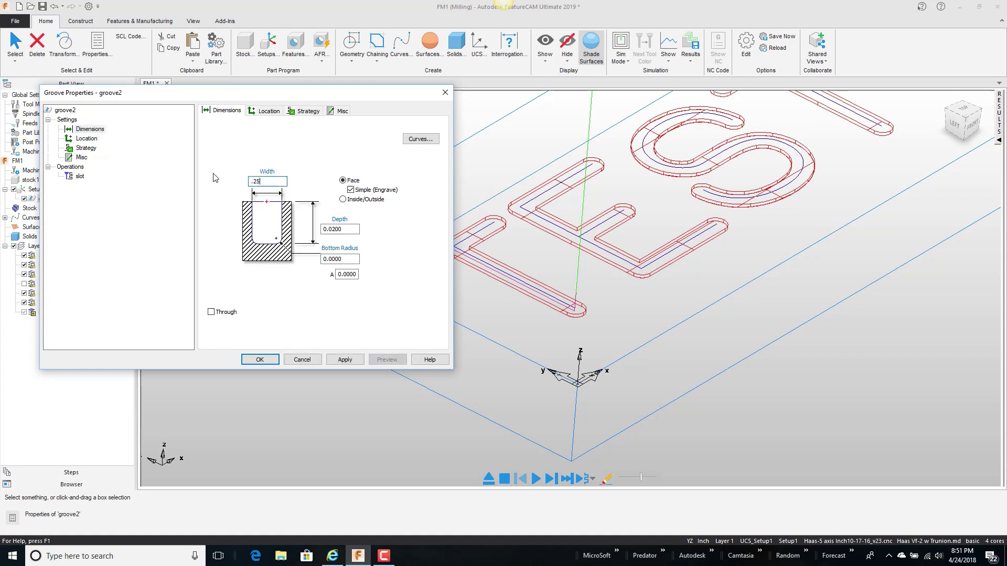
left_click(345, 359)
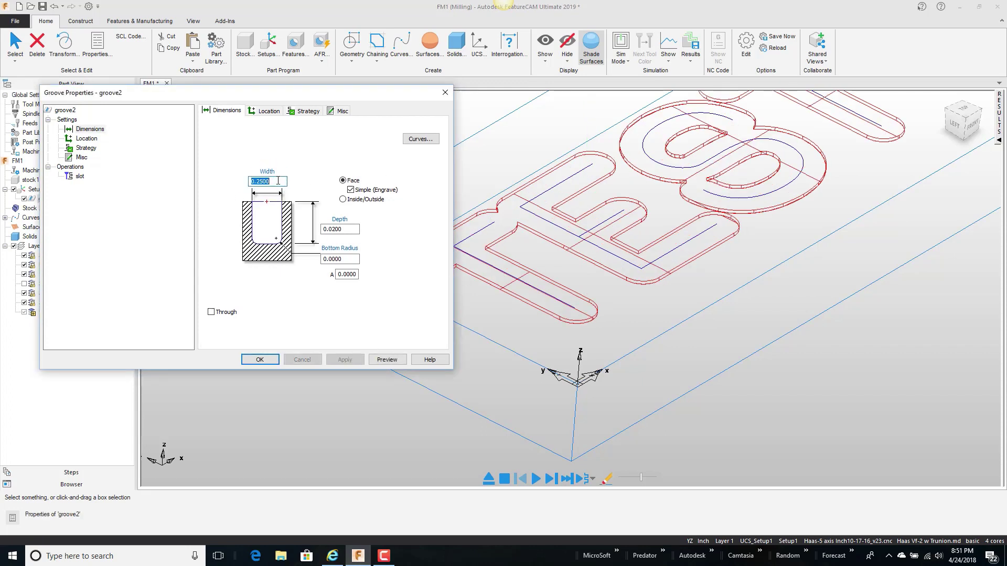
type(".1875")
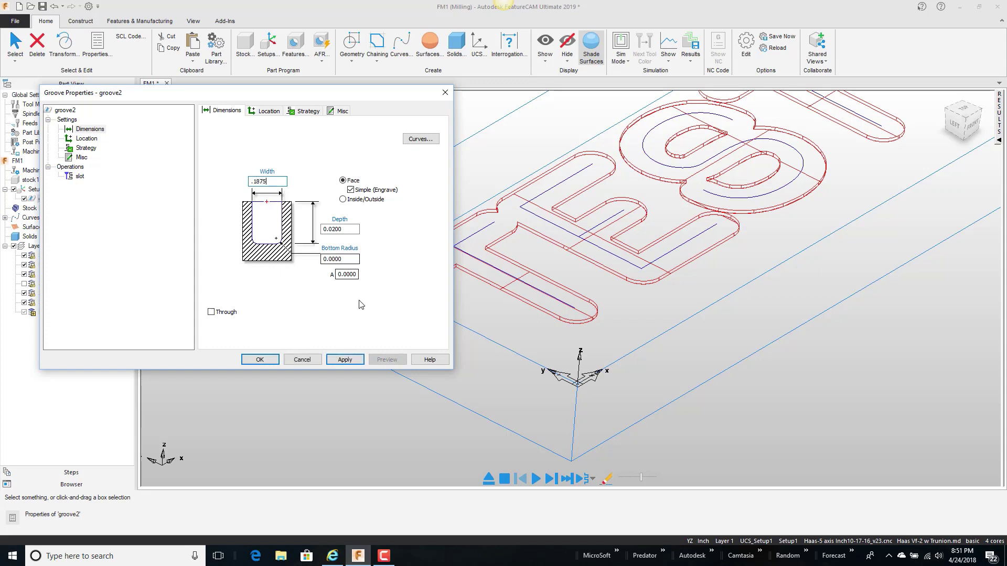
left_click(346, 361)
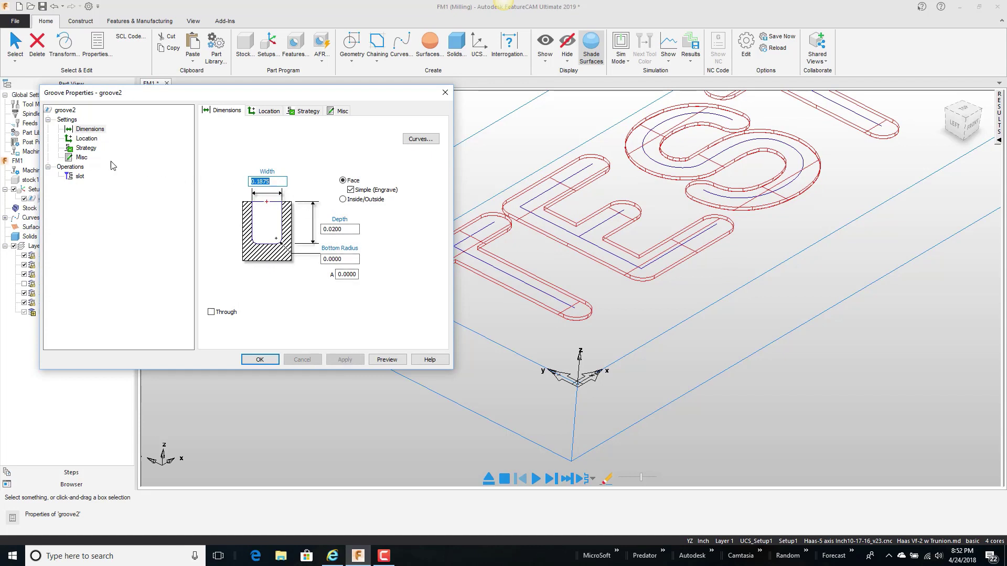
Step: Review the slot operation's available tools, then return to Dimensions
left_click_drag(78, 177, 81, 178)
left_click(79, 177)
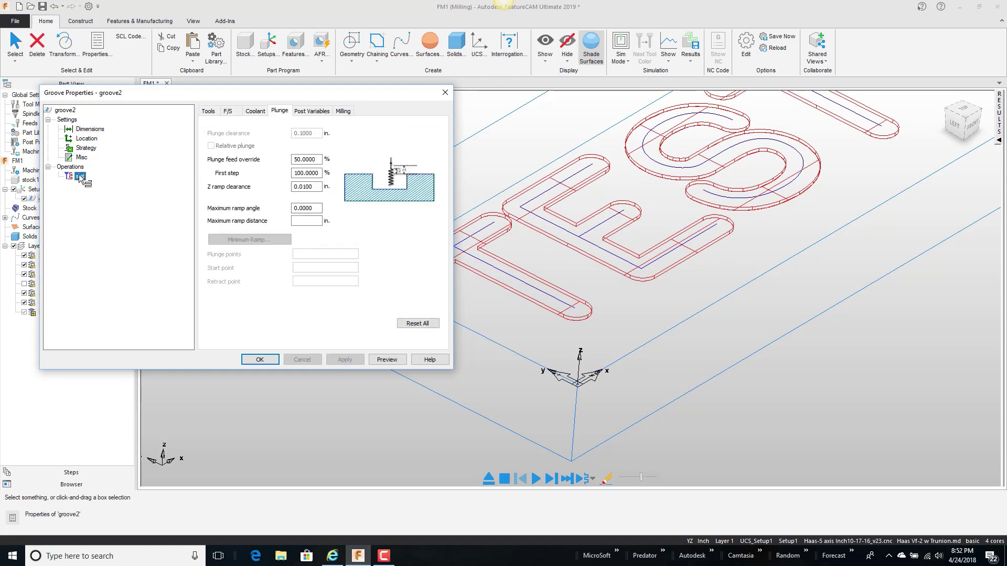
left_click(209, 111)
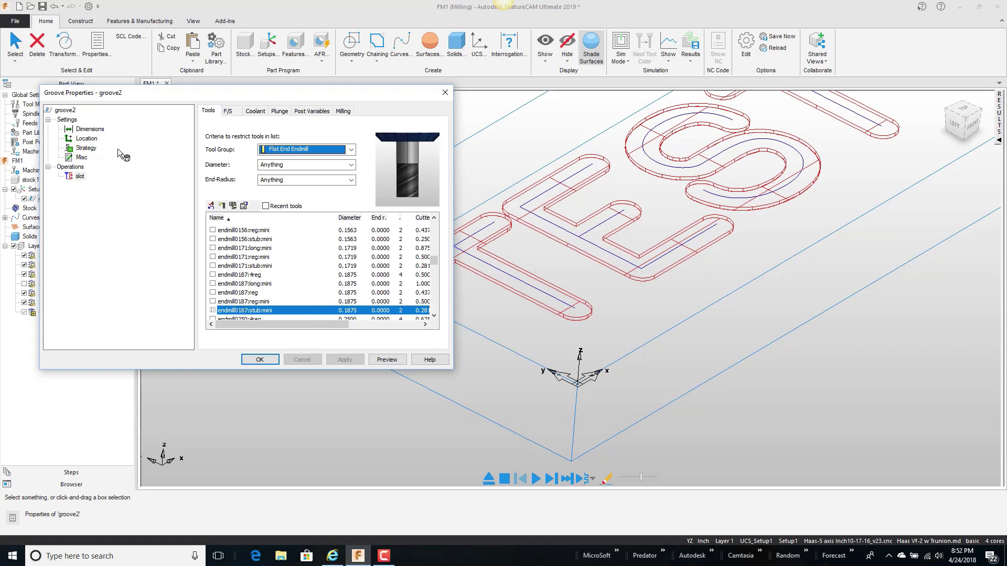
left_click(97, 130)
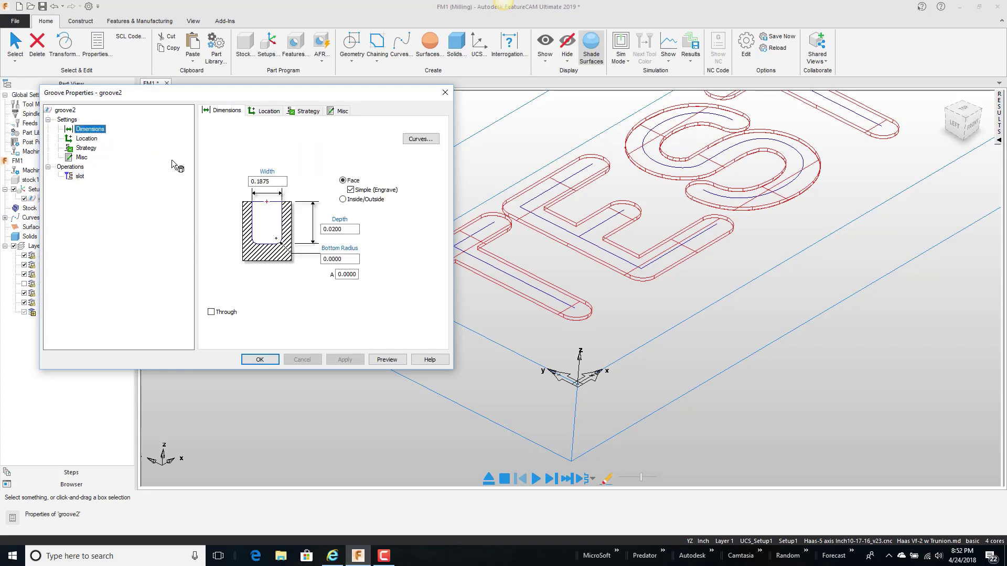
Step: Uncheck Simple (Engrave), apply, and view the rough pass's endmill0156:stub:mini tool
left_click(351, 190)
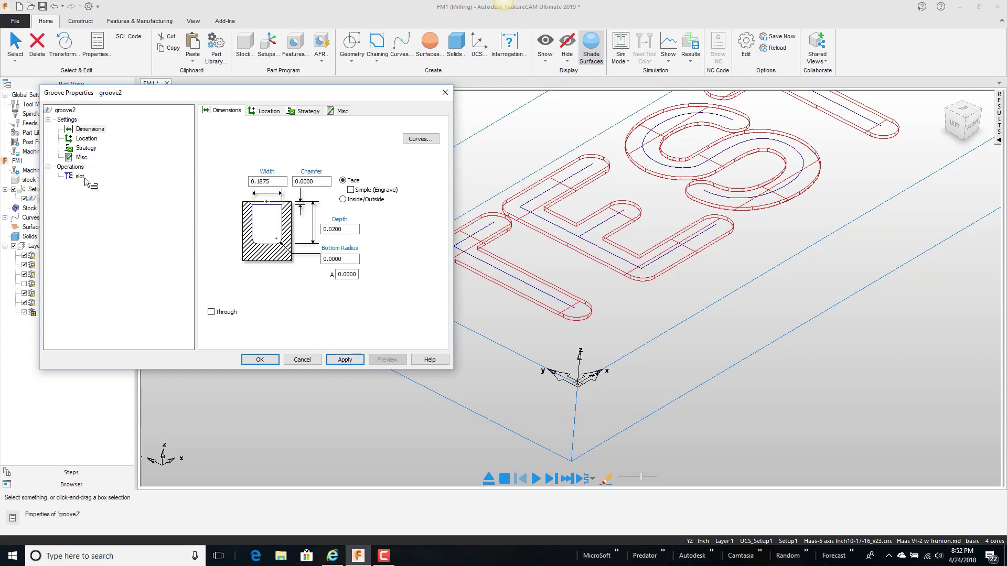
left_click(339, 359)
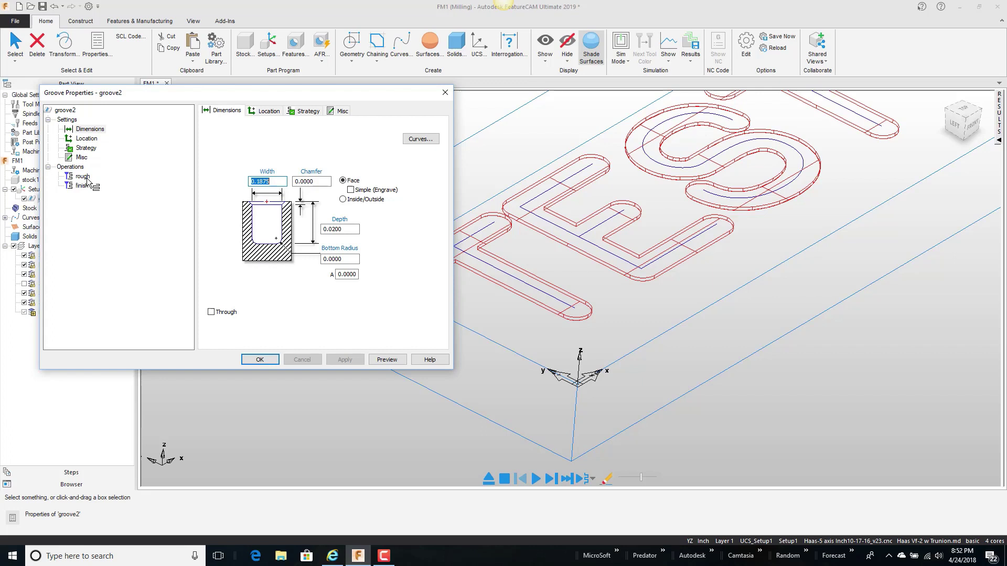
left_click(87, 178)
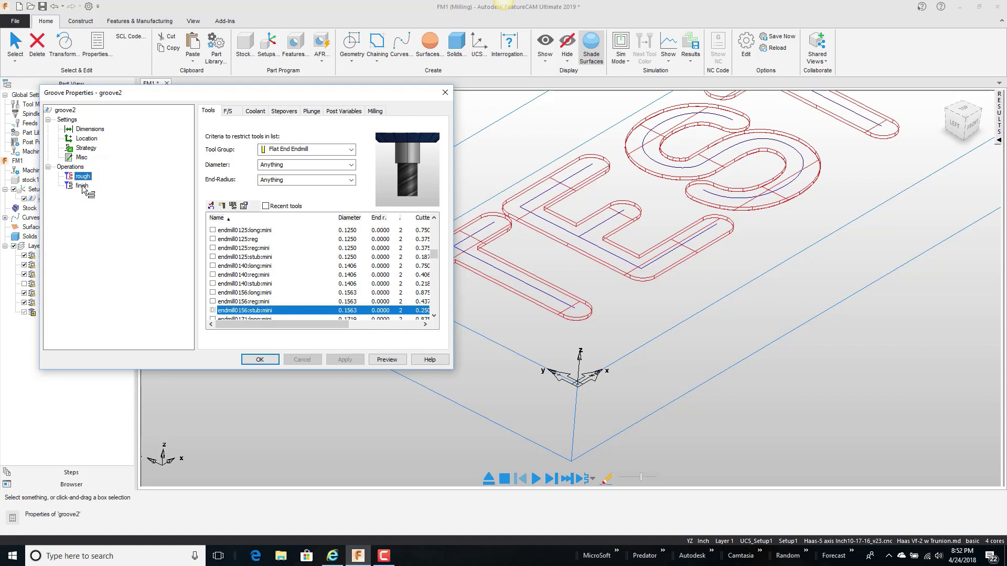
Step: Re-check Simple (Engrave) on Dimensions, apply, and select the Width value
left_click(90, 131)
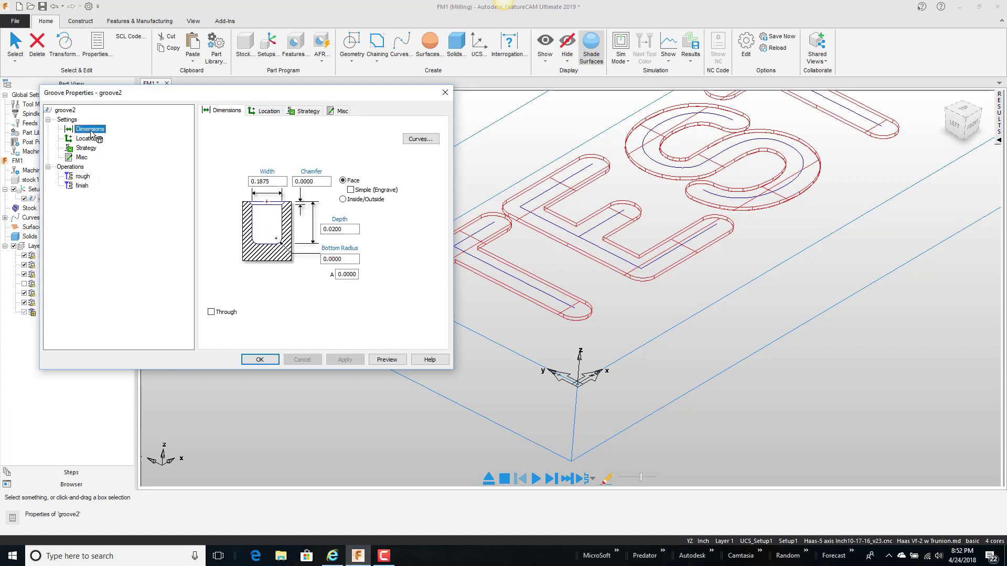
left_click(351, 190)
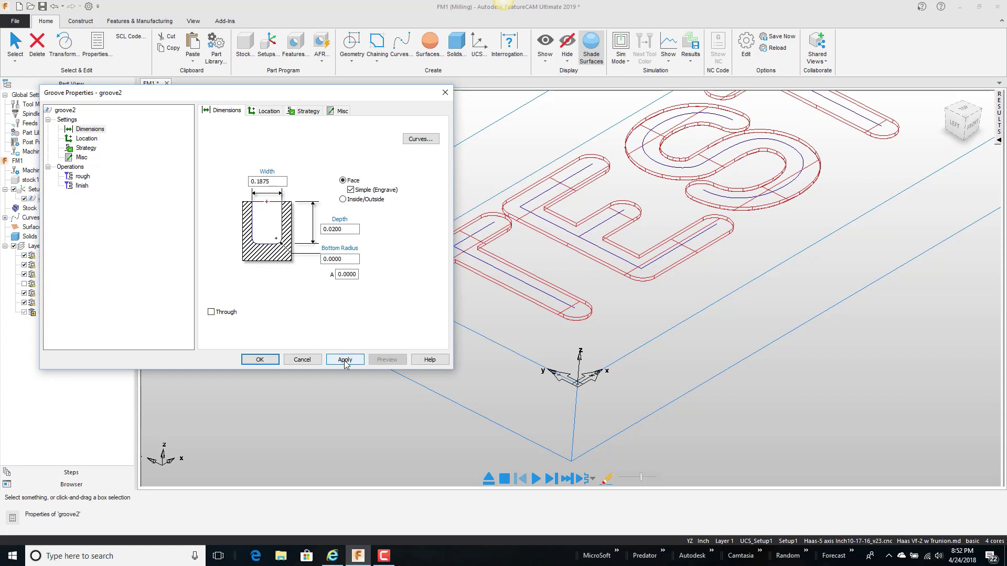
left_click(344, 360)
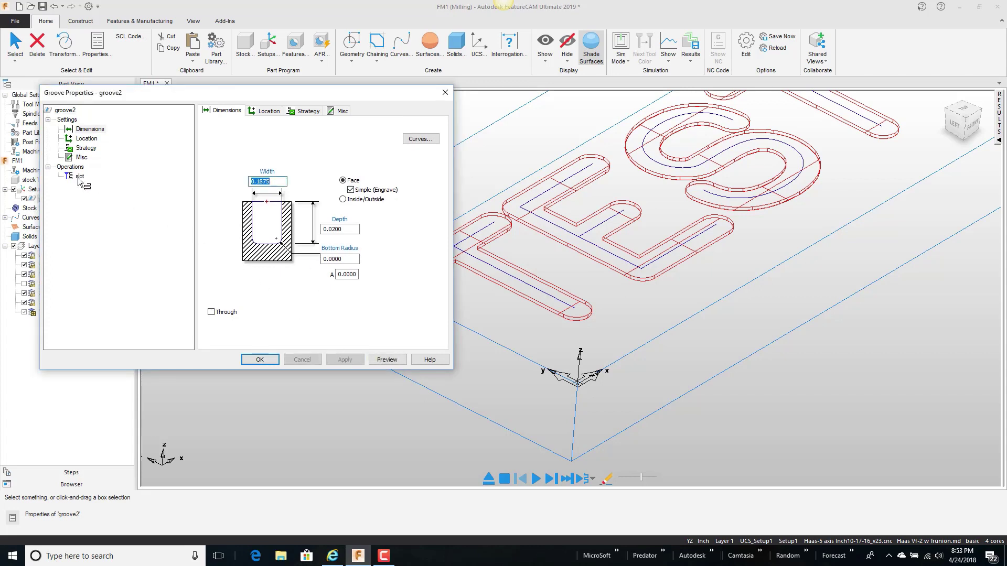
left_click(273, 182)
double_click(273, 182)
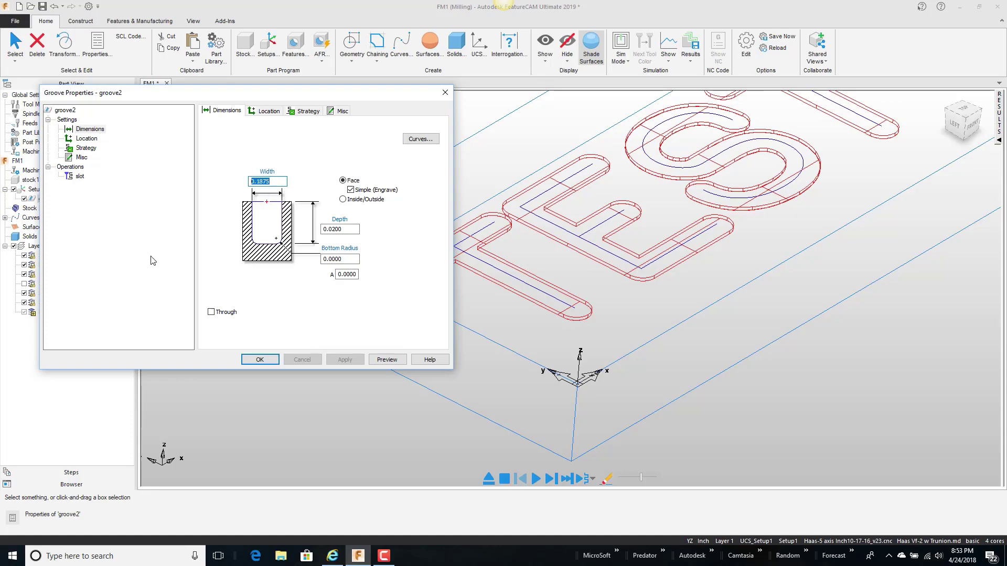